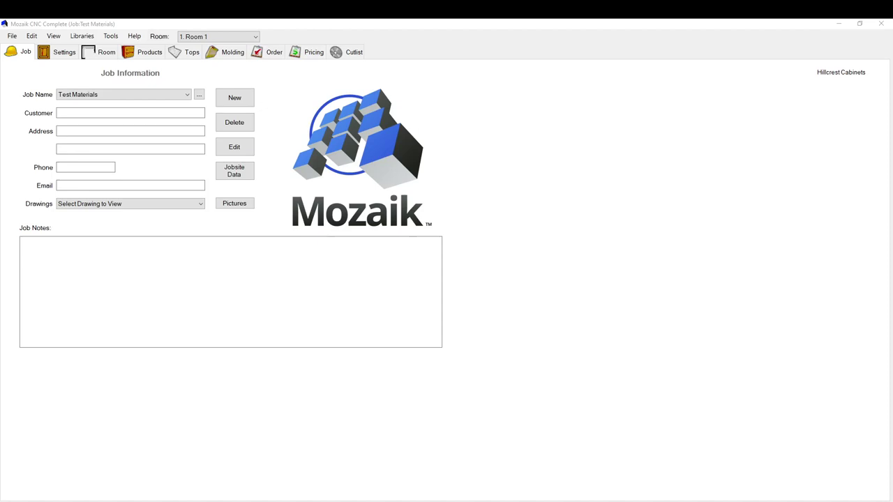
Show the room's products and move base cabinet #3 along the wall to about 10 3/8 in clearance from cabinet #2.
left_click(144, 52)
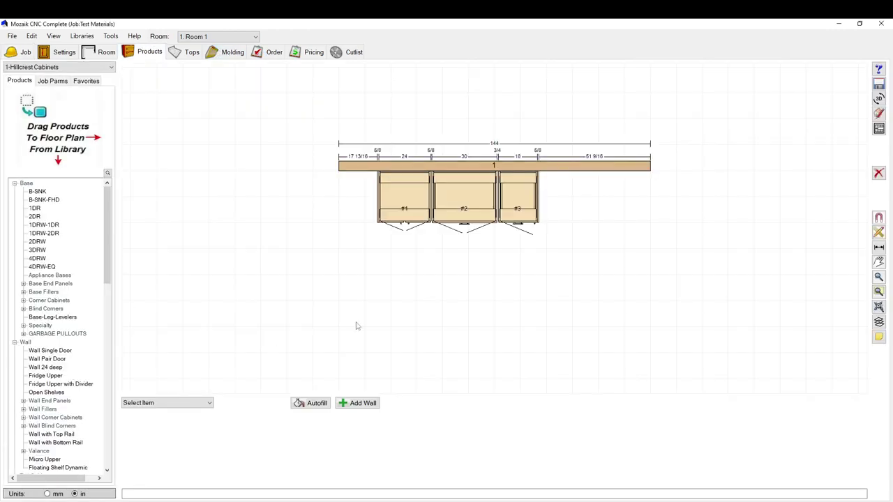
left_click(536, 199)
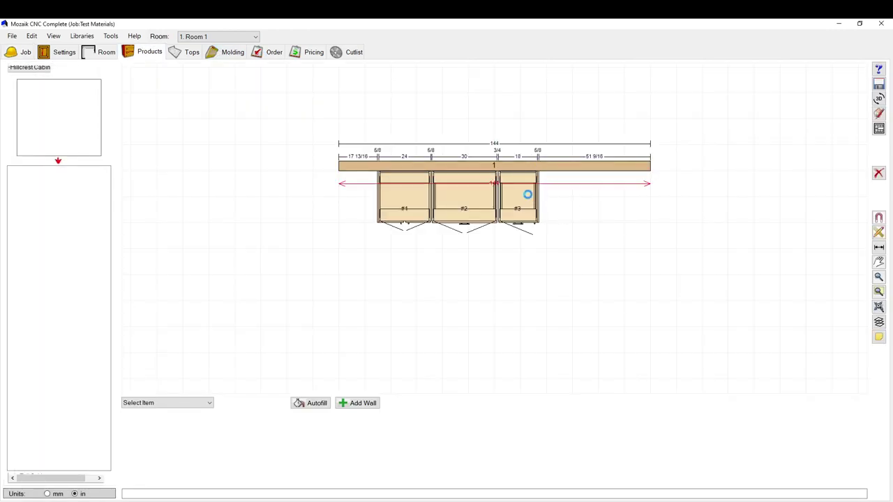
left_click_drag(534, 197, 548, 203)
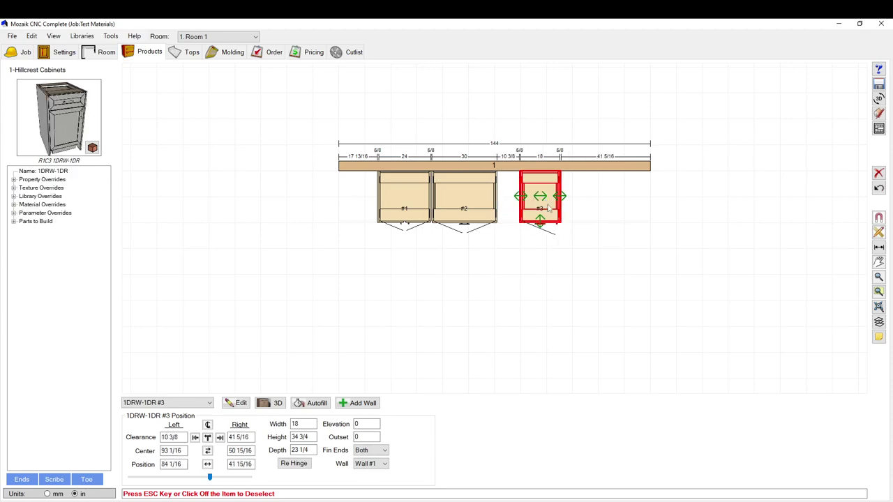
Open cabinet #3's interior for editing and delete the shelf dividing its lower opening.
double_click(519, 187)
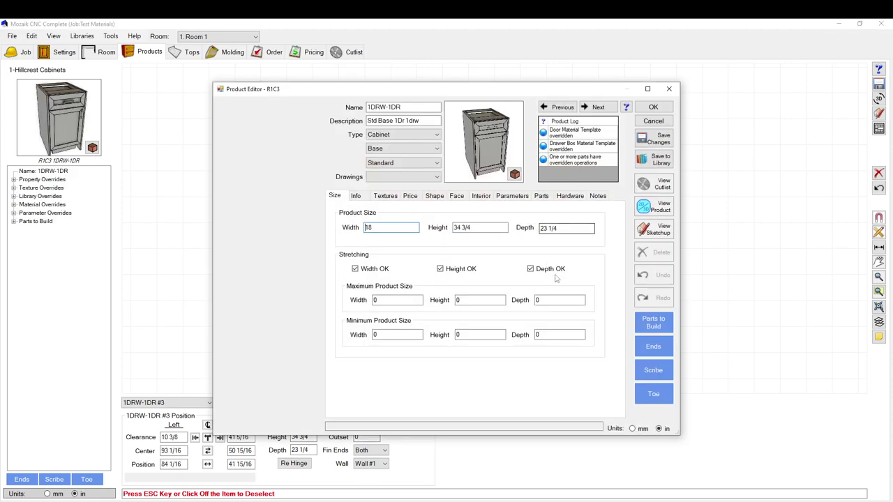
left_click(487, 197)
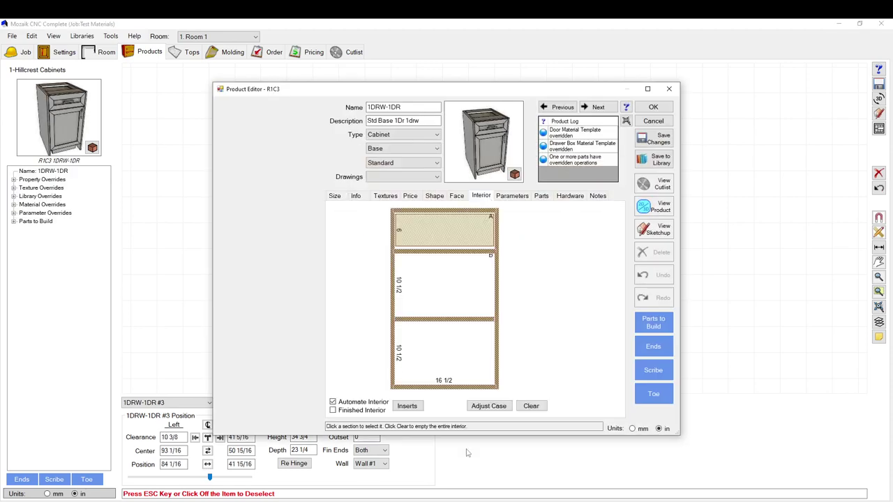
left_click(442, 293)
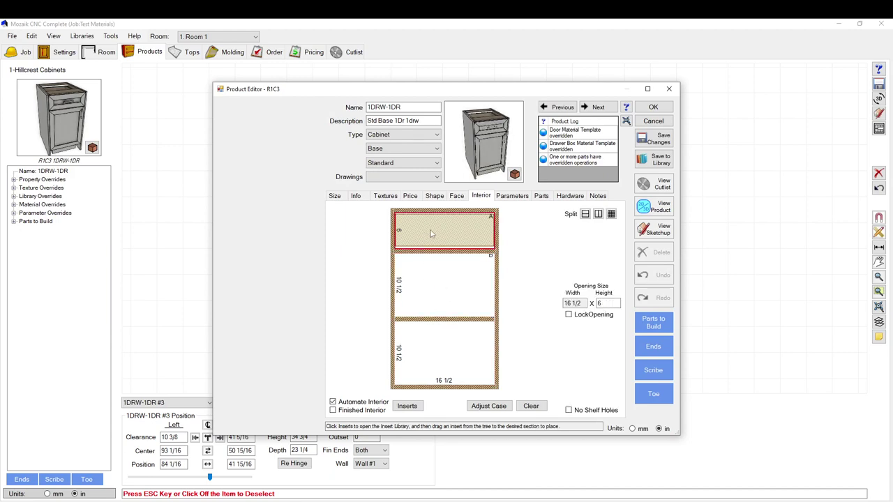
left_click(430, 350)
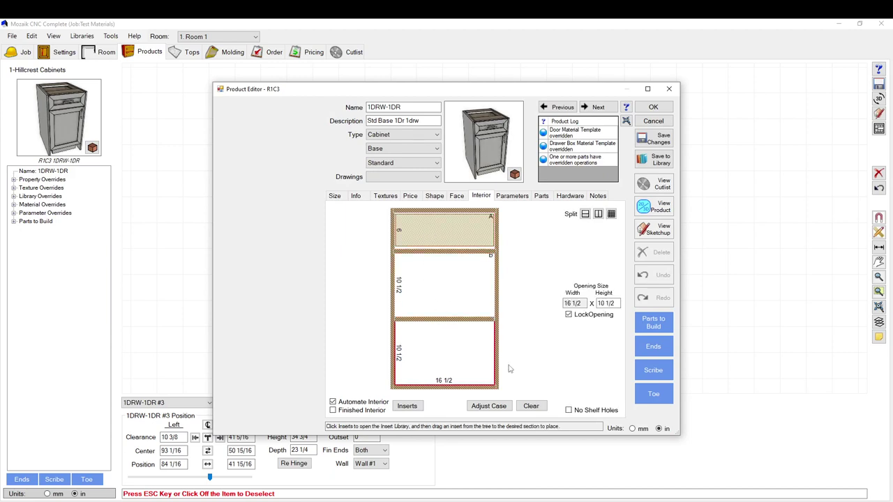
left_click(432, 320)
key("Delete")
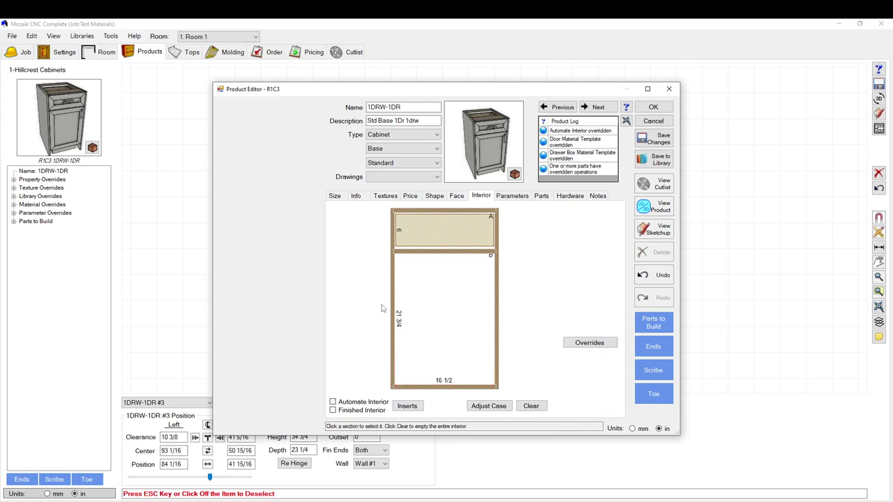
Browse the 1-HC Cabinet Accessories inserts for the lower opening, previewing HC 3 Shelf Pullout and Lemans II Left.
left_click(419, 312)
left_click(407, 406)
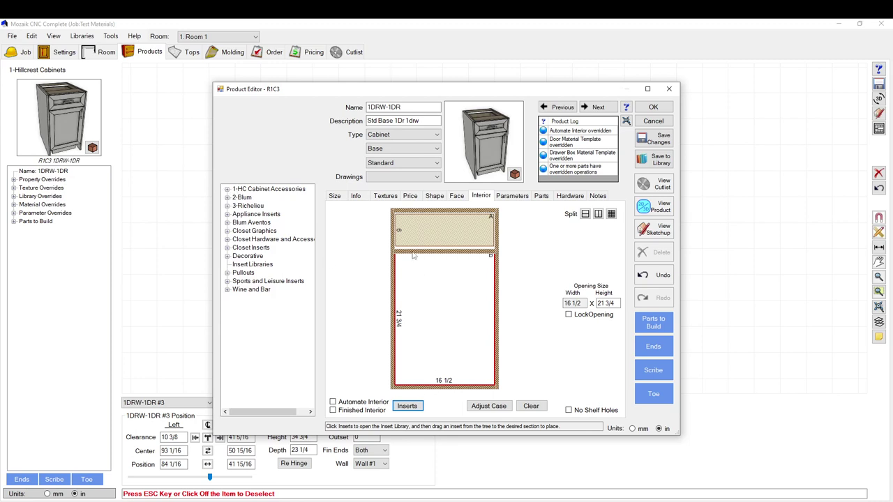
left_click(407, 406)
left_click(407, 406)
left_click(227, 189)
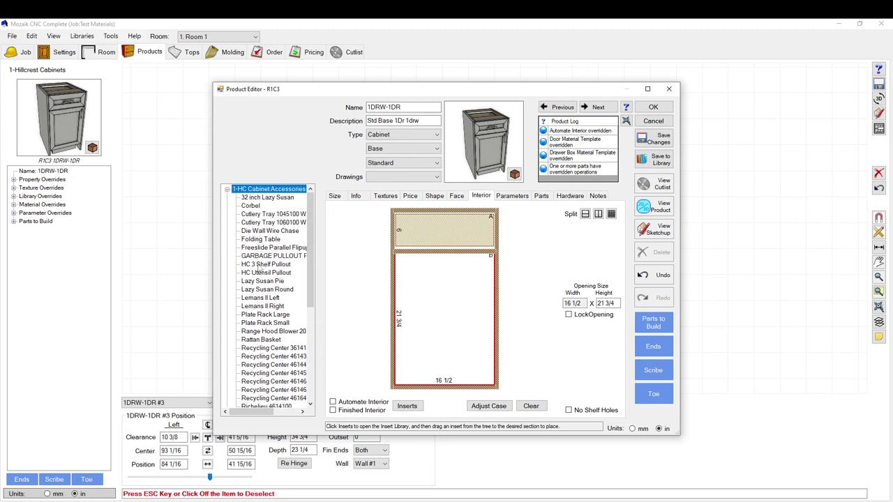
left_click(255, 248)
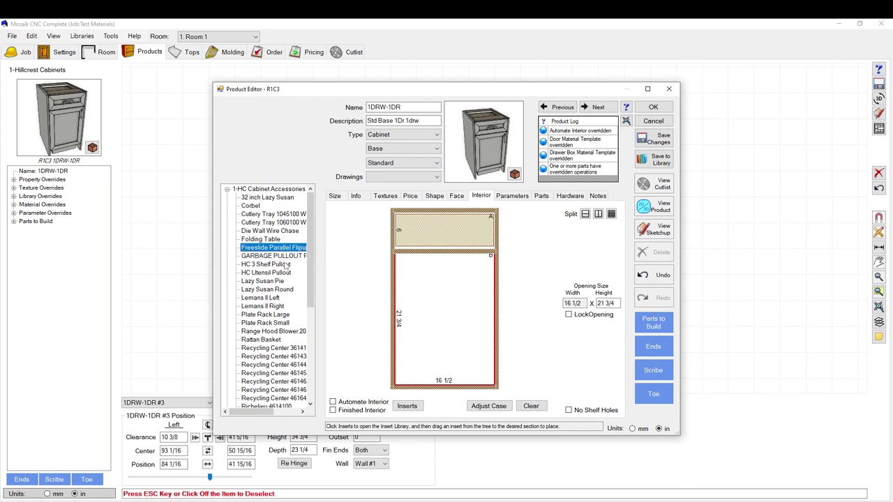
scroll(311, 247, "down", 1)
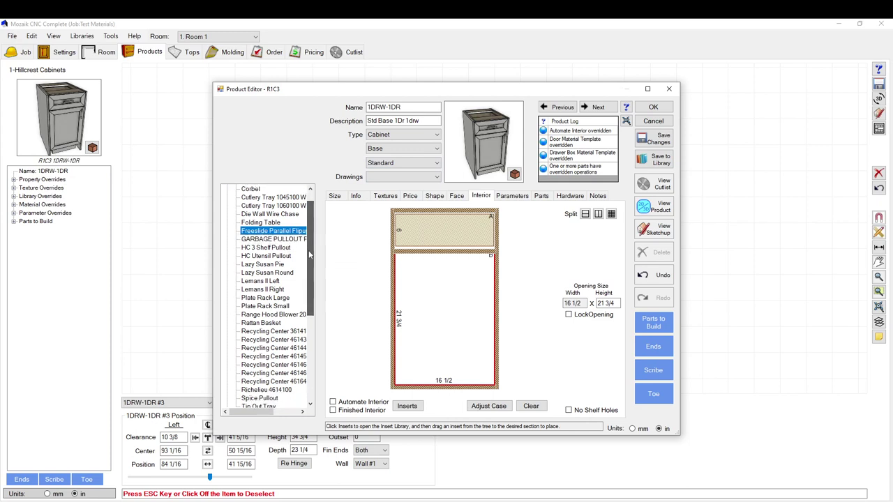
left_click(265, 248)
left_click(273, 170)
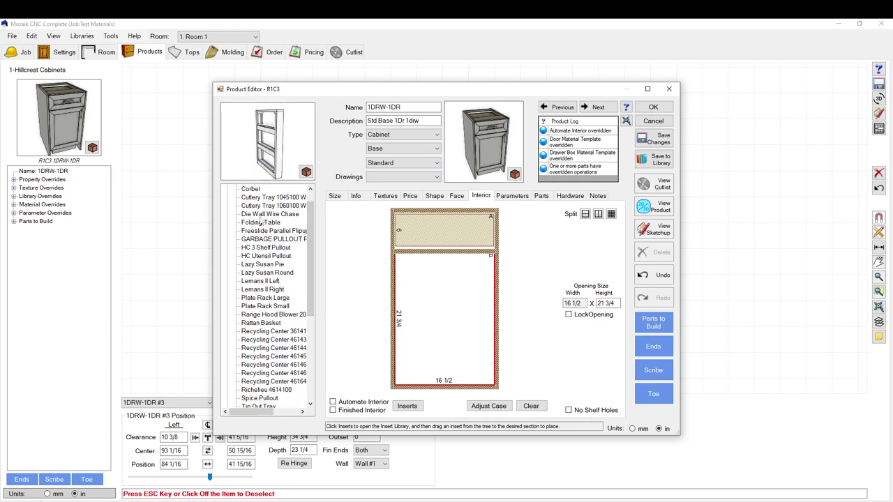
left_click(260, 280)
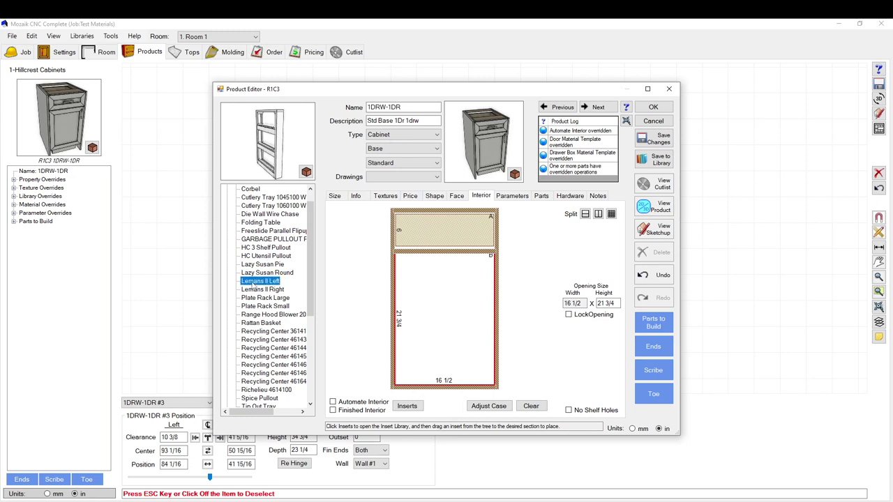
left_click(265, 163)
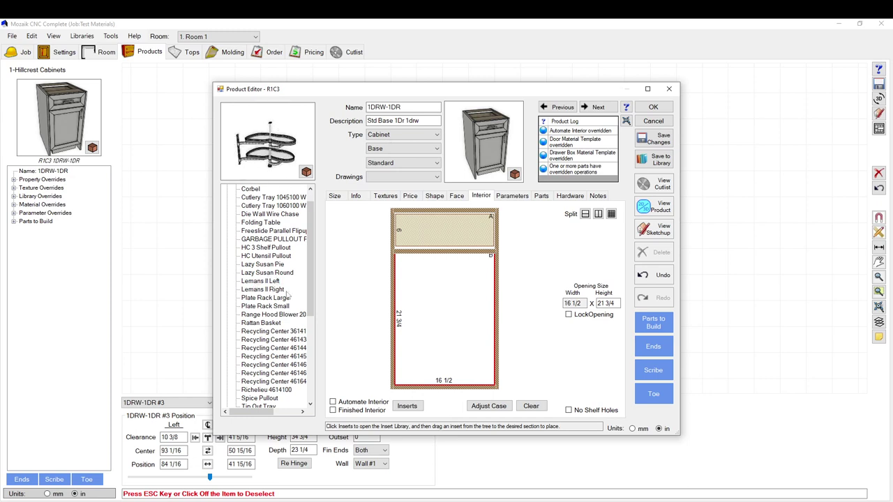
left_click_drag(311, 279, 309, 364)
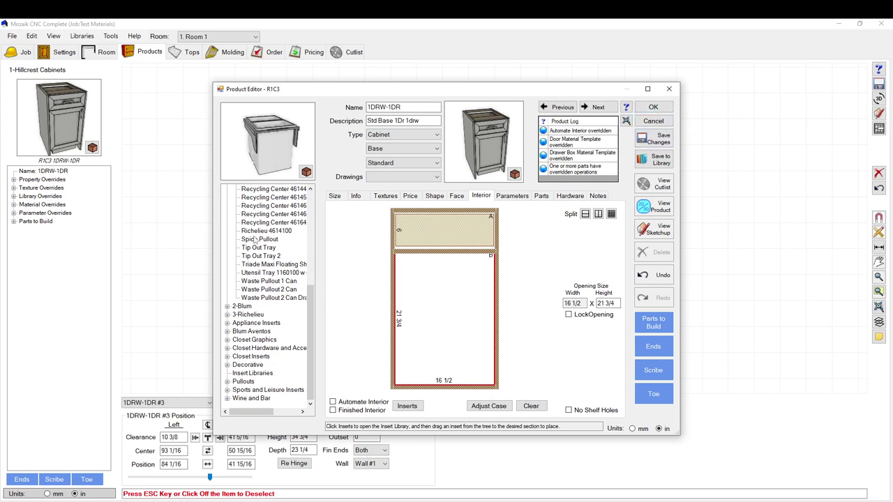
Place the Tip Out Tray insert in the lower opening, and leave the product editor without saving the changes.
left_click_drag(255, 250, 463, 324)
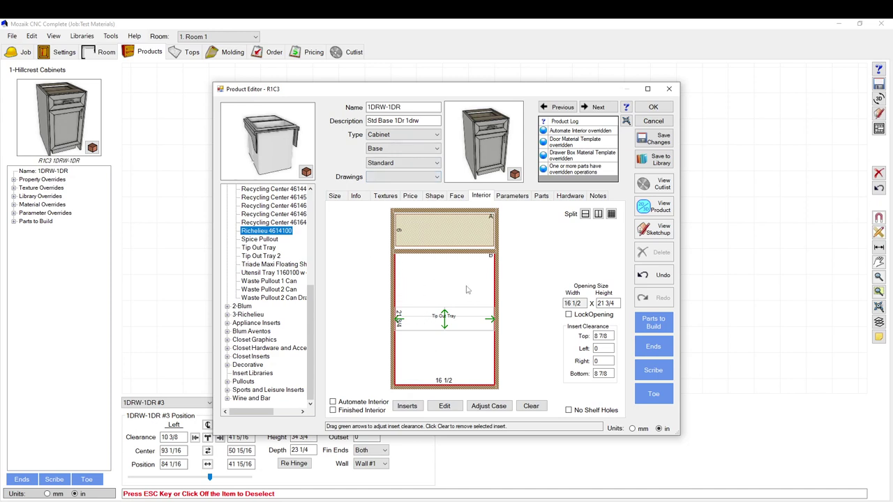
left_click(653, 122)
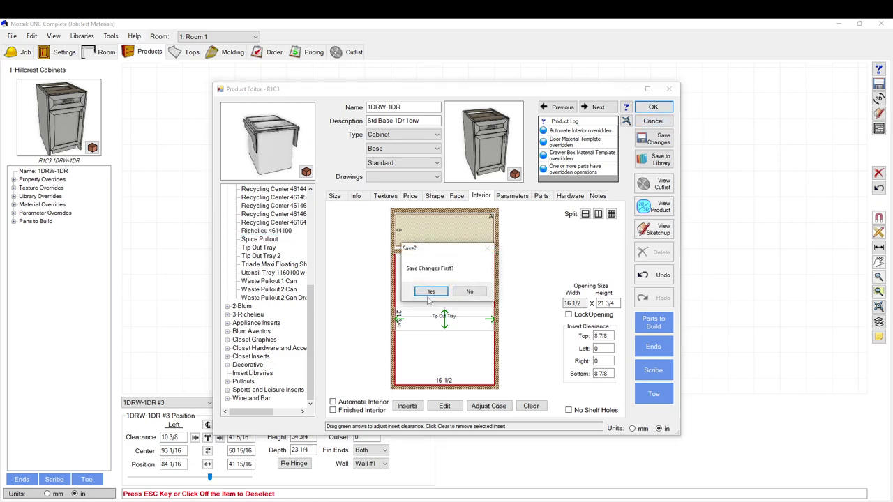
left_click(463, 292)
Open the Inserts Library for editing.
left_click(81, 37)
left_click(81, 37)
left_click(80, 38)
left_click(98, 126)
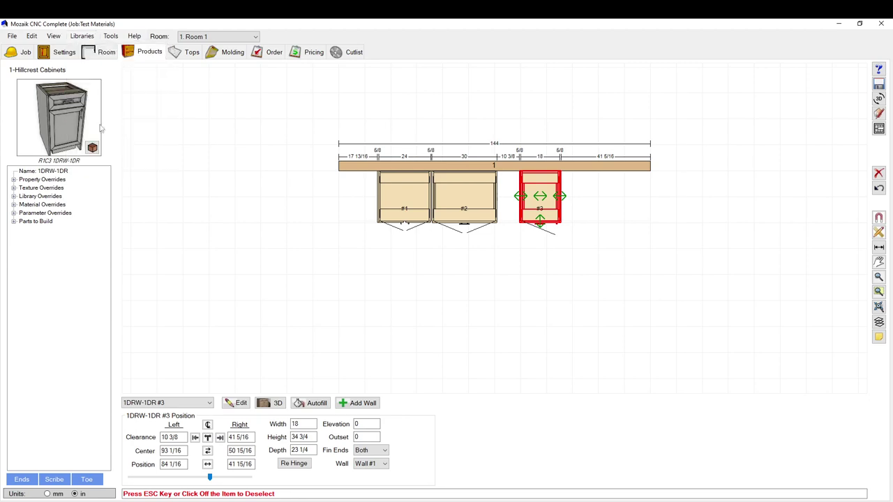
left_click(551, 116)
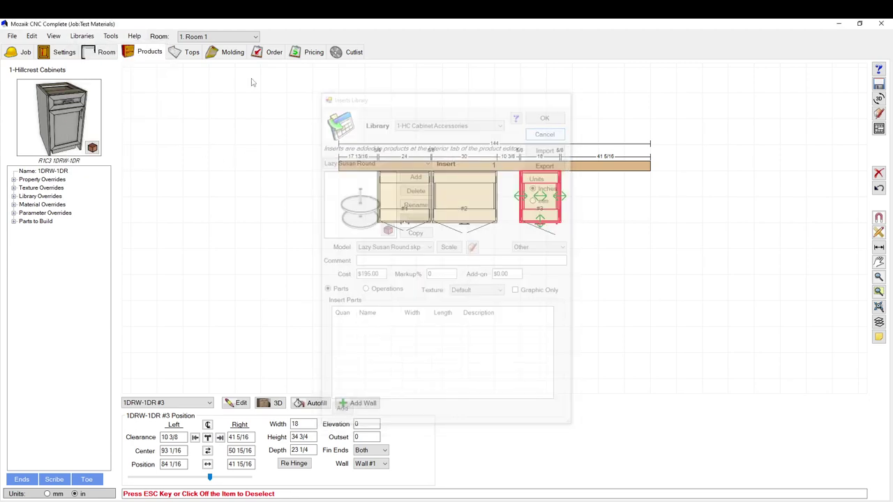
left_click(82, 37)
left_click(97, 126)
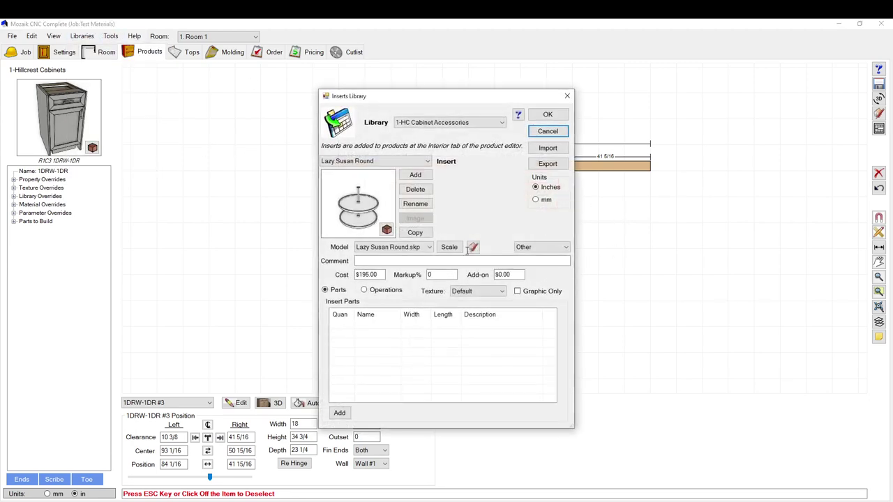
Review the available insert libraries, checking Appliance Inserts with its insert list and Insert Libraries.
left_click(435, 123)
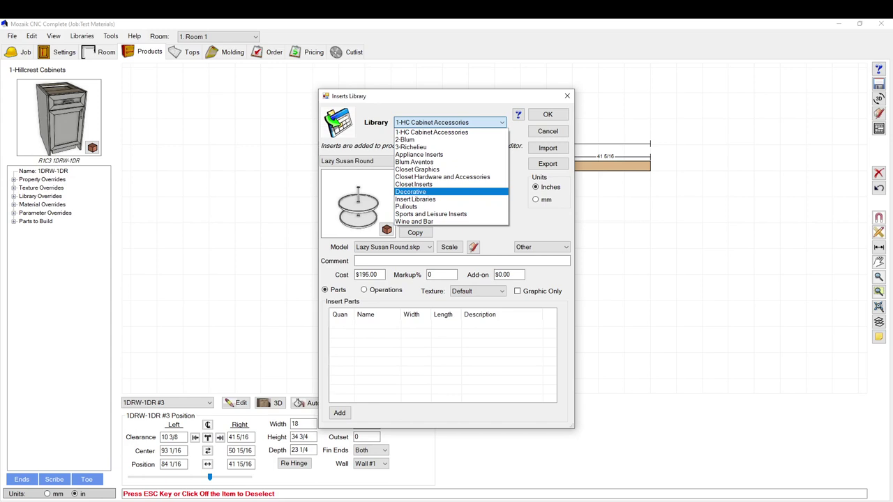
key("Escape")
left_click(444, 124)
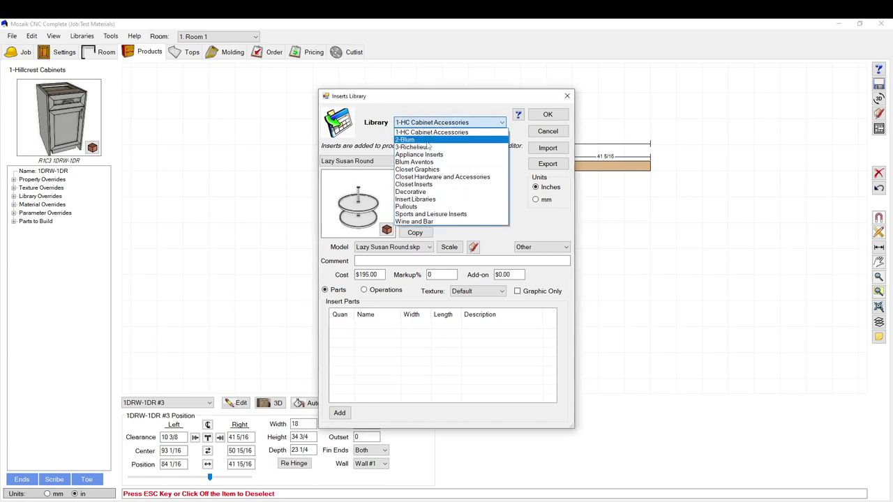
left_click(422, 154)
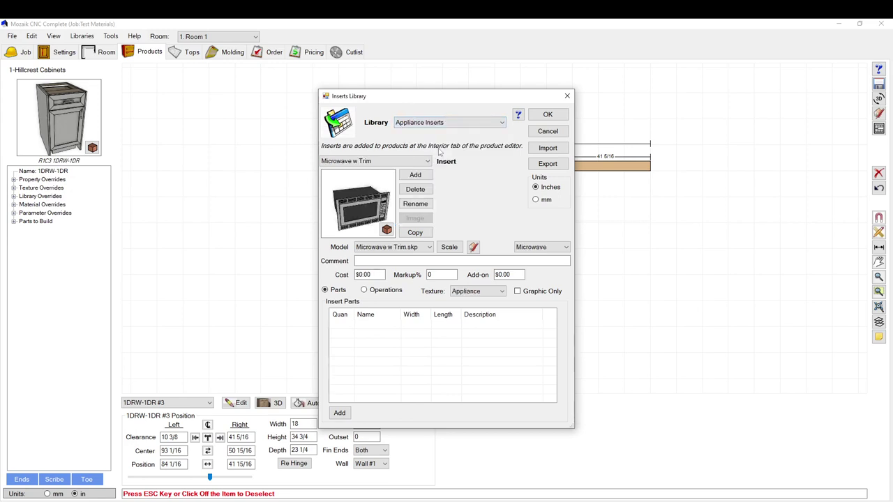
left_click(378, 162)
left_click(377, 162)
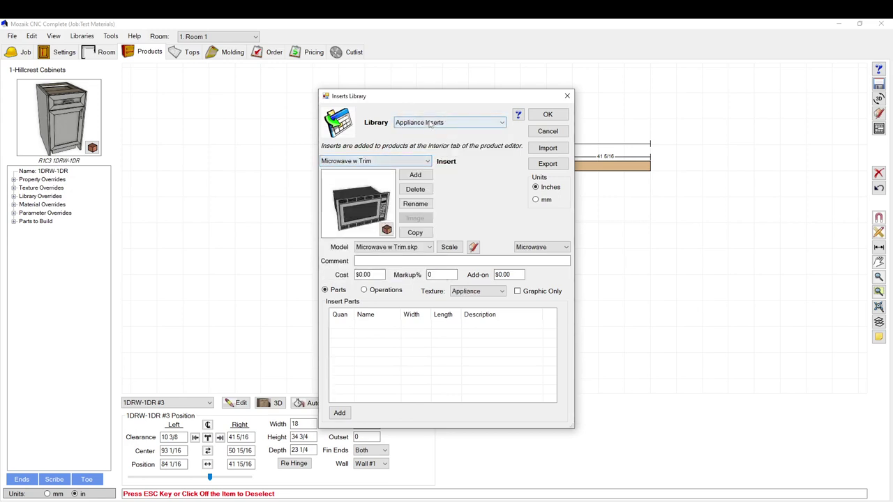
left_click(428, 122)
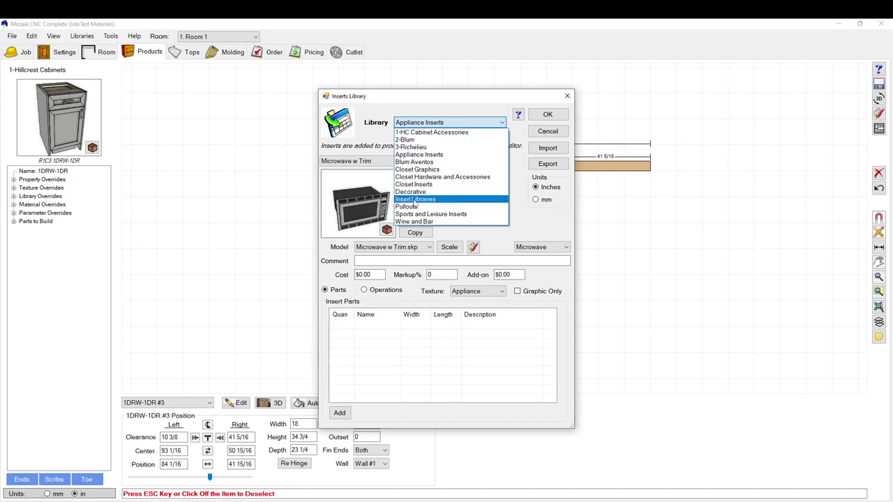
left_click(415, 199)
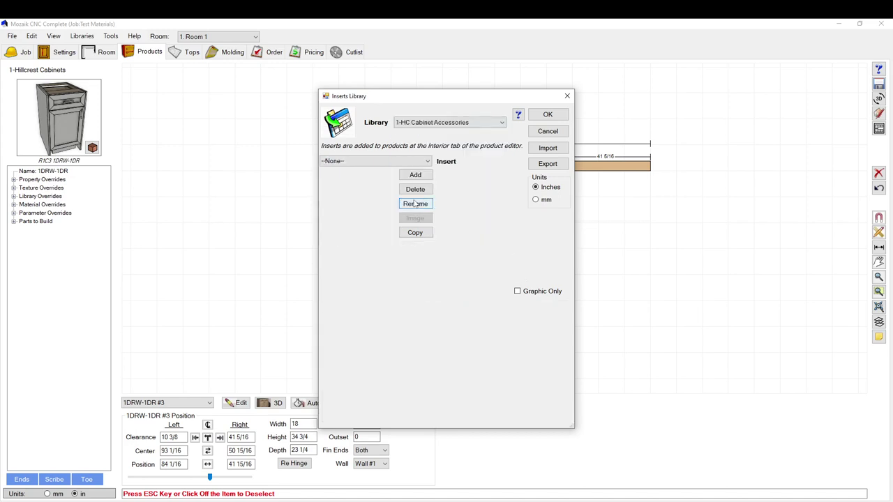
Return to the 1-HC Cabinet Accessories library with the Lazy Susan Round insert and examine the insert's cost field.
left_click(460, 122)
left_click(433, 133)
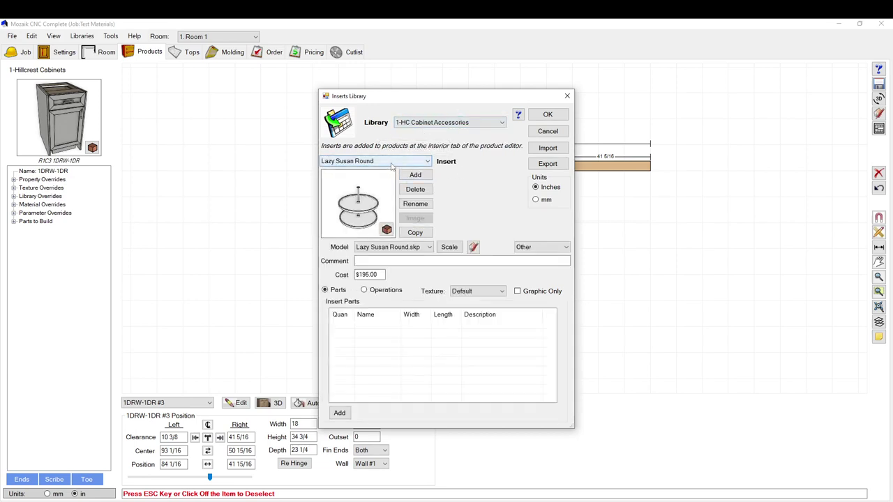
key("Tab")
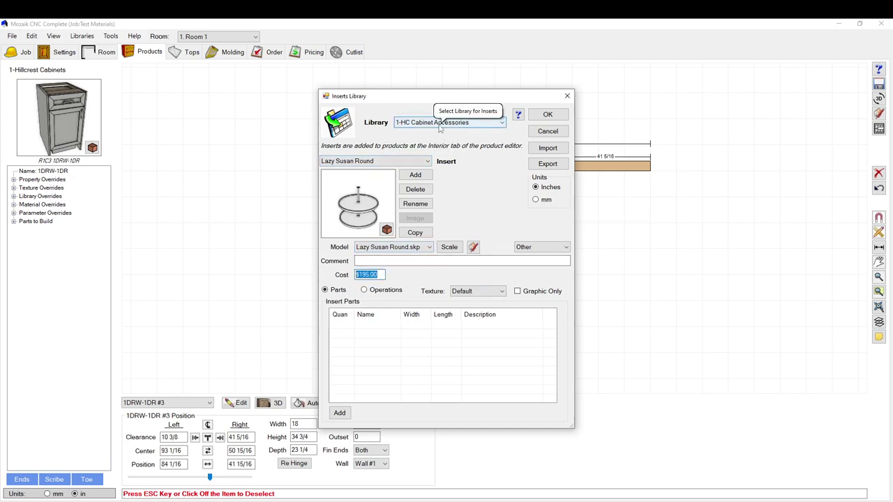
left_click(469, 124)
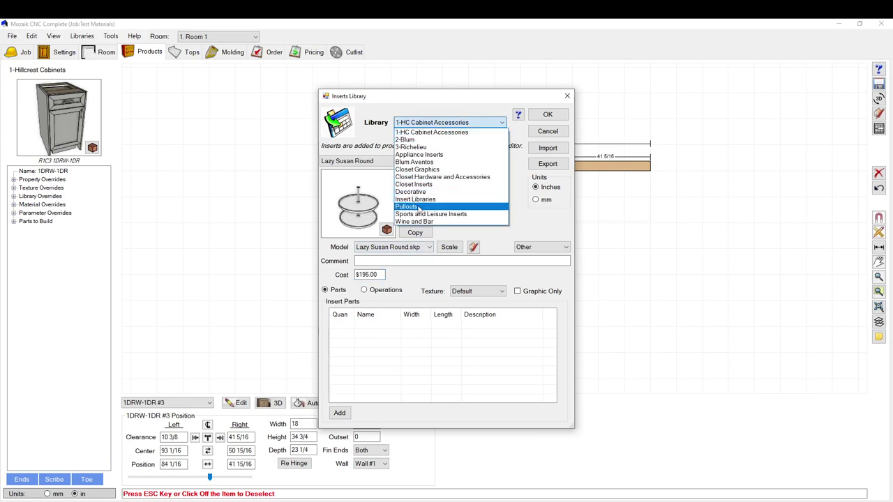
left_click(424, 133)
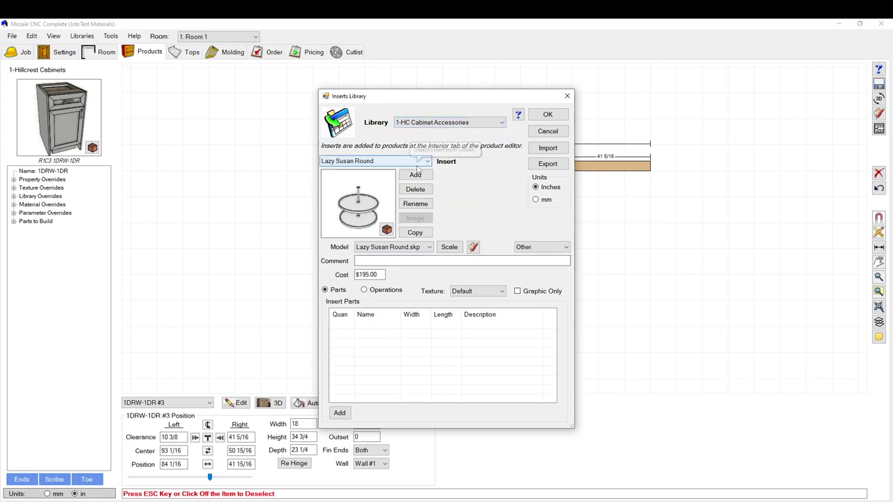
left_click_drag(378, 275, 353, 277)
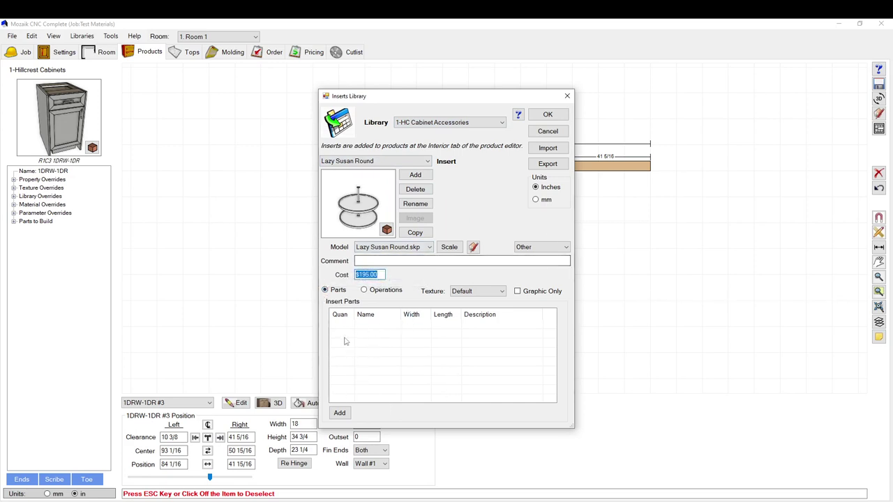
Add a part named "divider" to the Lazy Susan Round insert with the description "seperates thelazy susan".
left_click(339, 412)
left_click(330, 240)
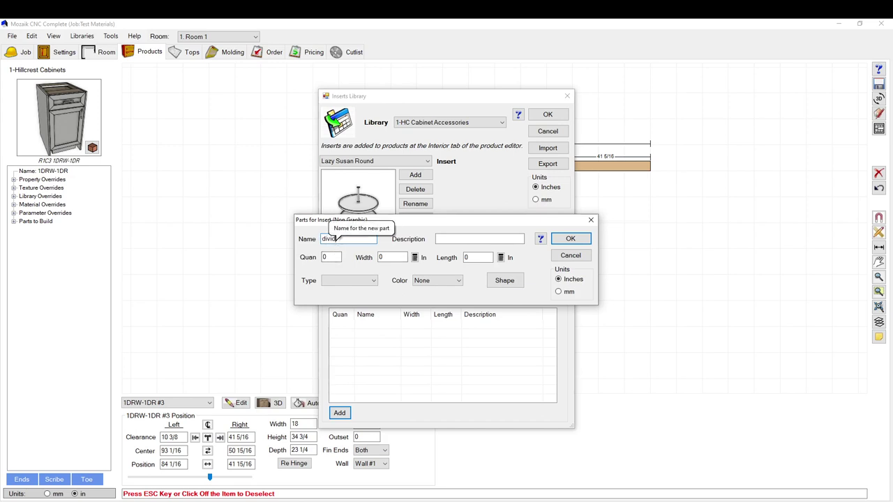
type("divider")
left_click(472, 237)
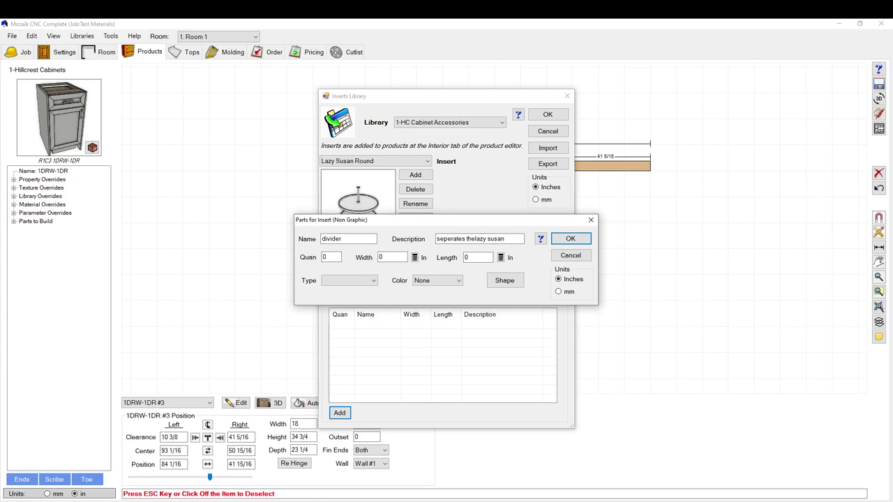
Set the divider part's quantity to 1 and its length to 30 inches.
double_click(332, 257)
type("1")
key("Tab")
double_click(488, 258)
type("30")
Set the divider's default width formula to "openw".
left_click(414, 257)
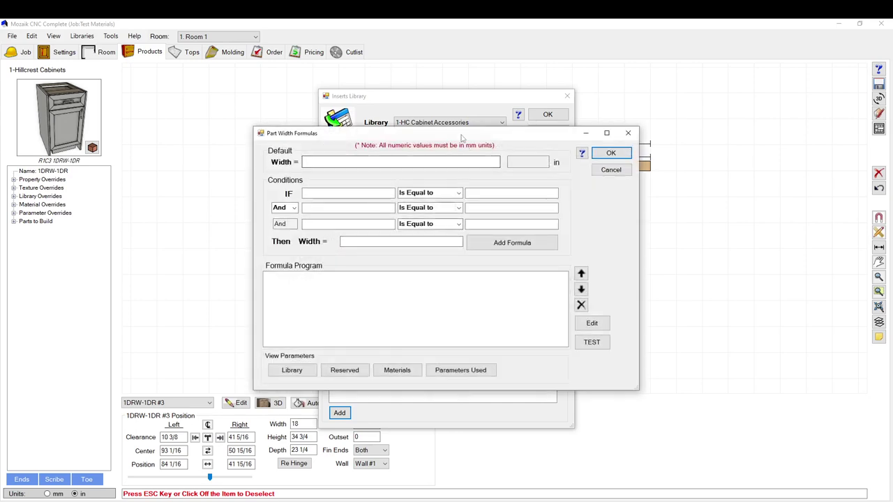
left_click_drag(461, 141, 458, 164)
left_click(401, 187)
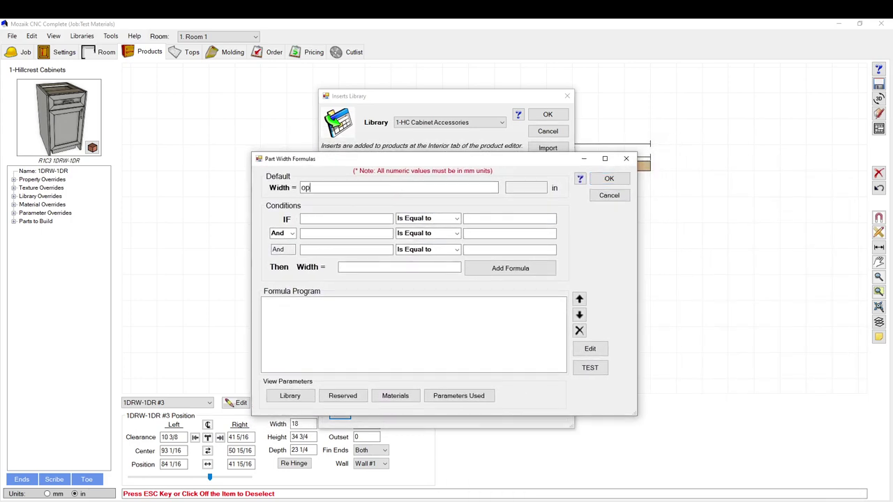
type("openw")
left_click(609, 178)
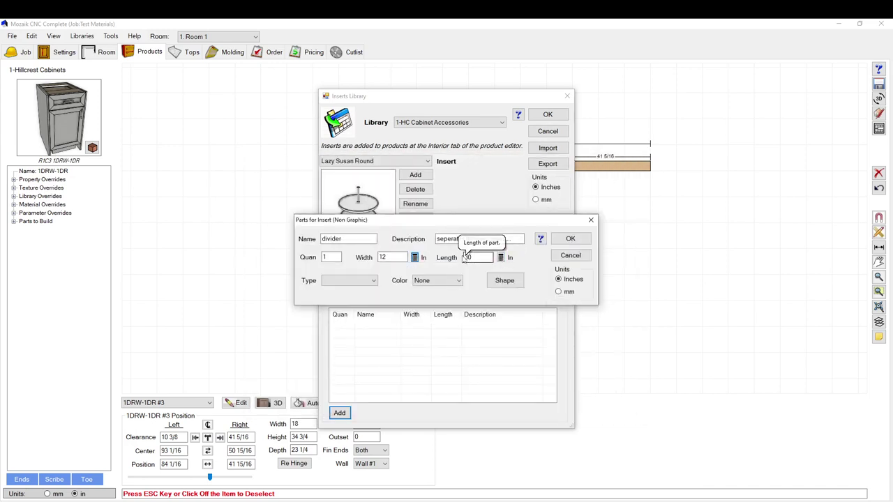
Set the divider's default length formula to "opend".
left_click(500, 257)
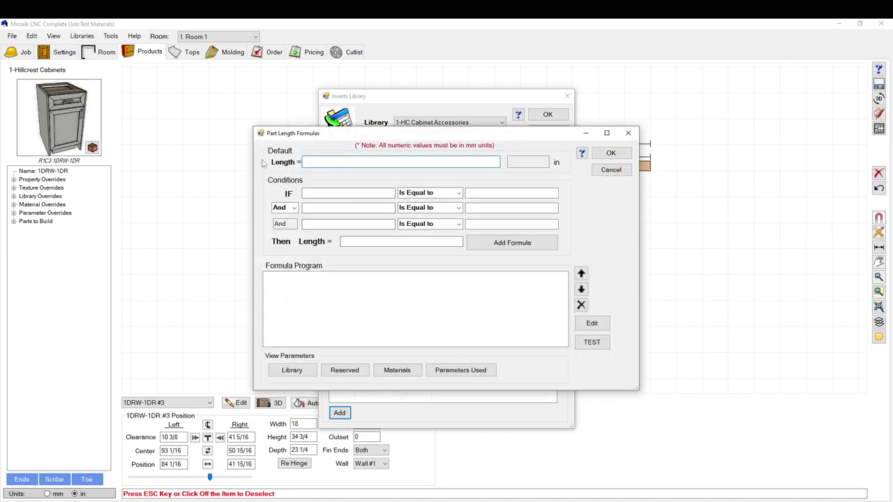
type("opend")
key("Return")
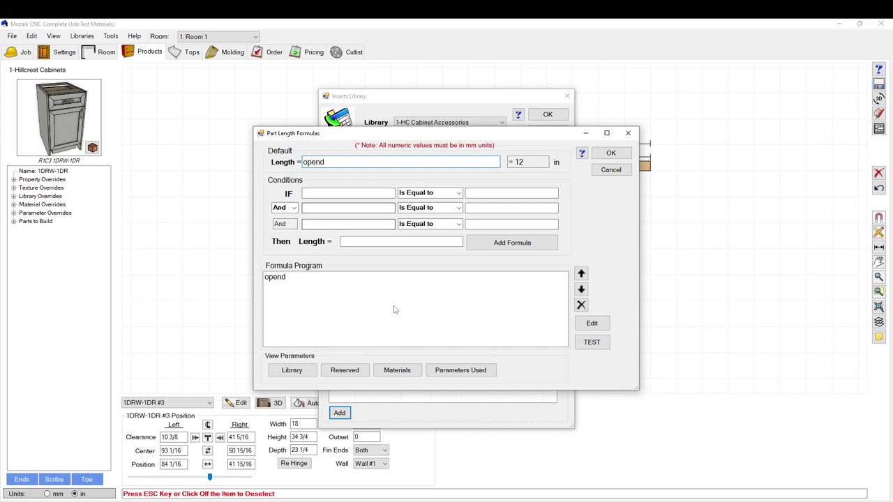
left_click(611, 153)
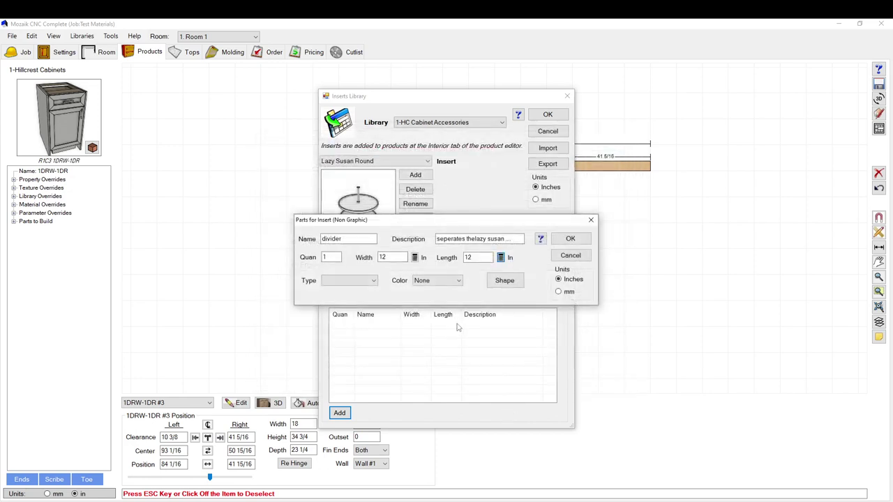
Set the divider's part type to AdjustableShelf and its color to Yellow.
left_click(350, 280)
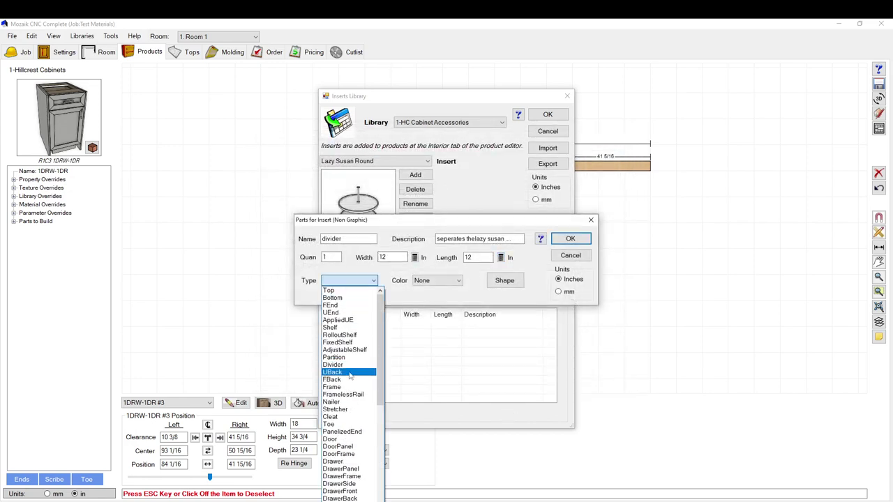
scroll(360, 380, "down", 4)
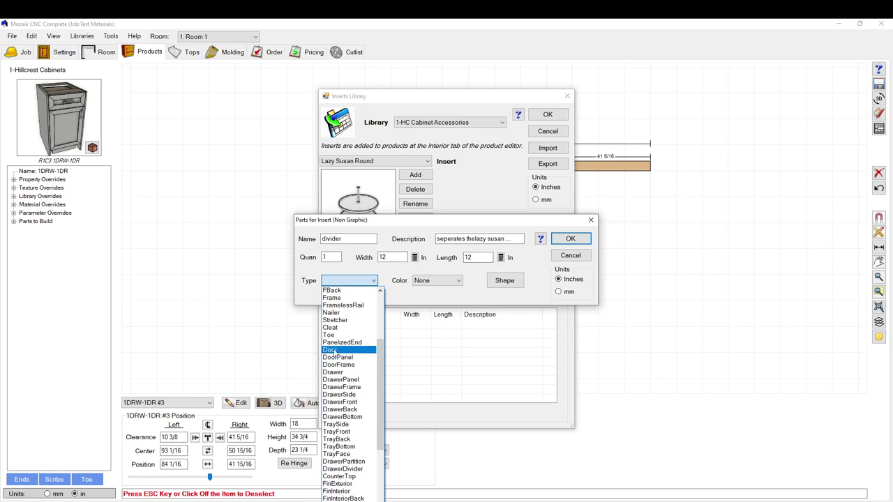
scroll(335, 350, "down", 5)
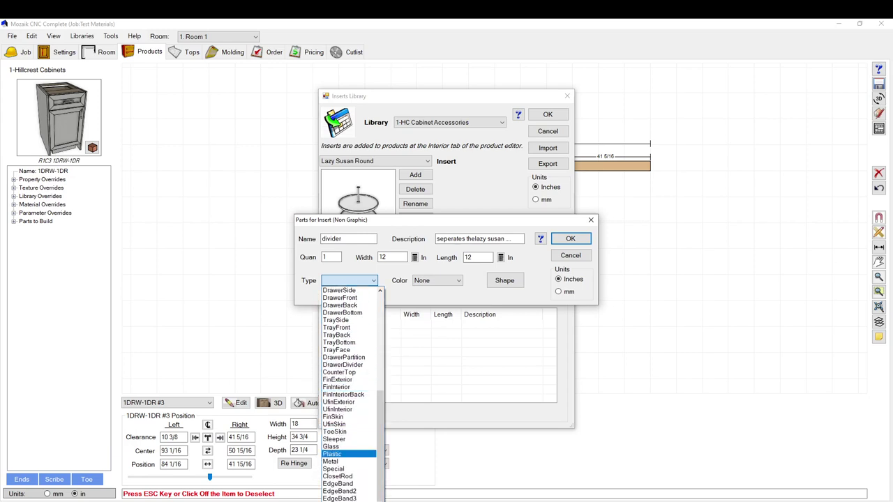
scroll(359, 390, "up", 8)
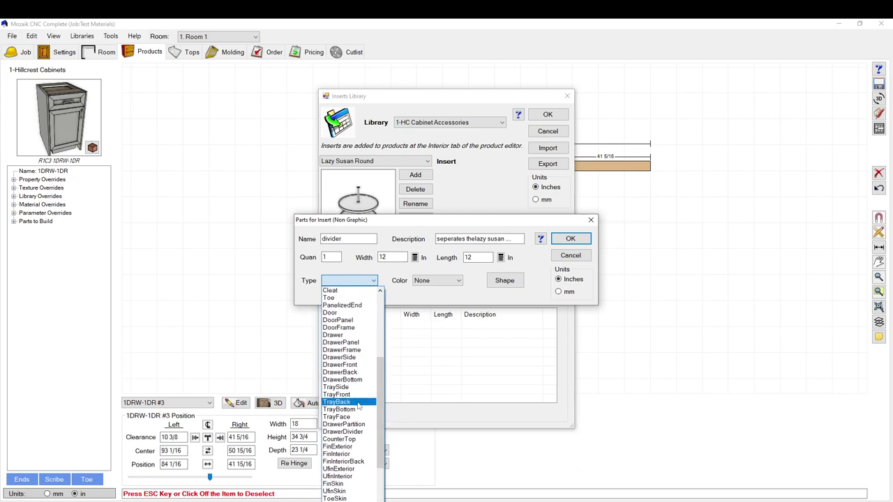
left_click(356, 335)
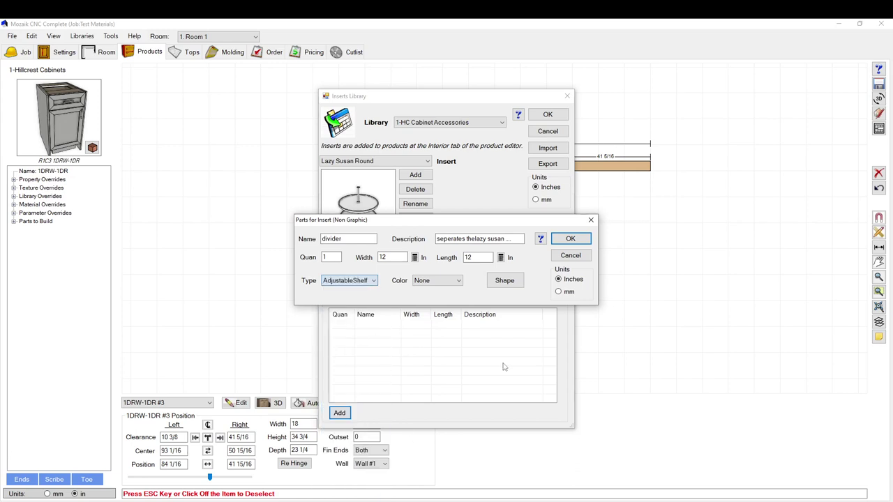
left_click(442, 281)
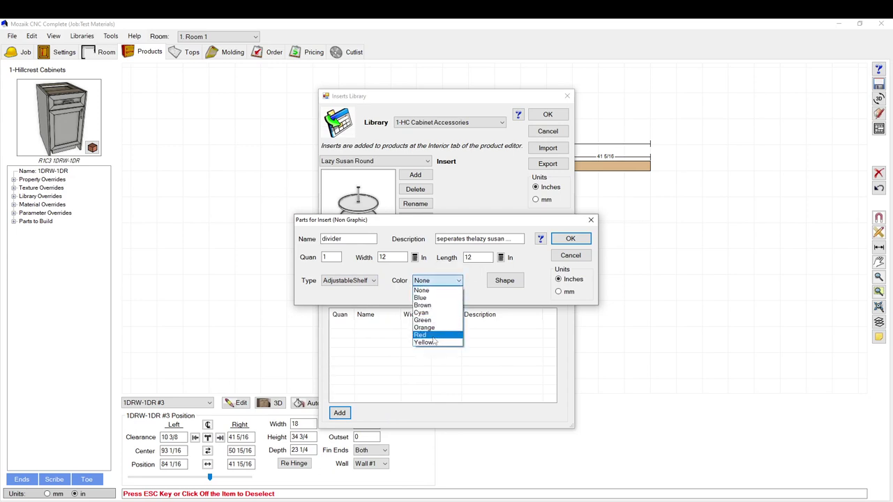
left_click(434, 343)
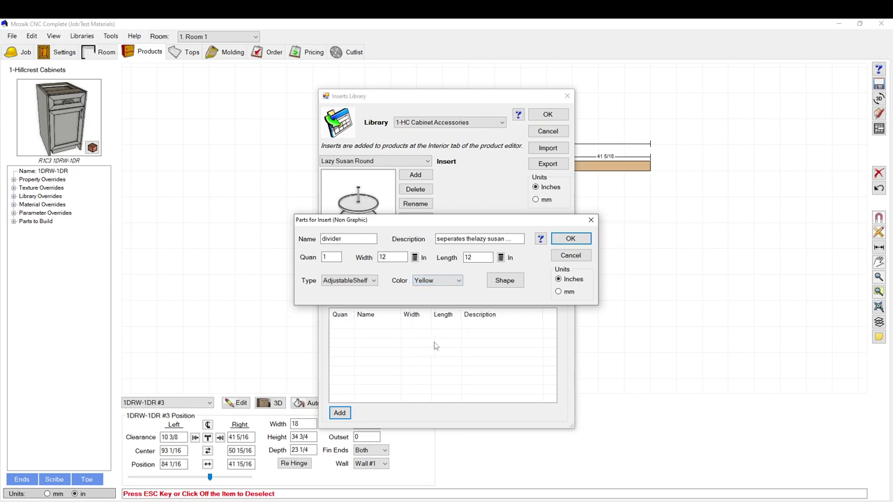
Review the divider's shape, operations and banding without editing them, and save the part to the Lazy Susan Round insert.
left_click(504, 281)
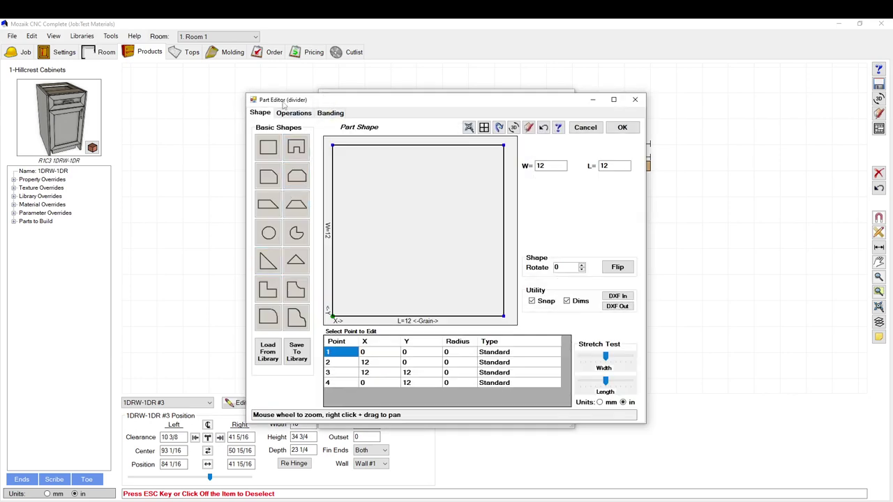
left_click(293, 112)
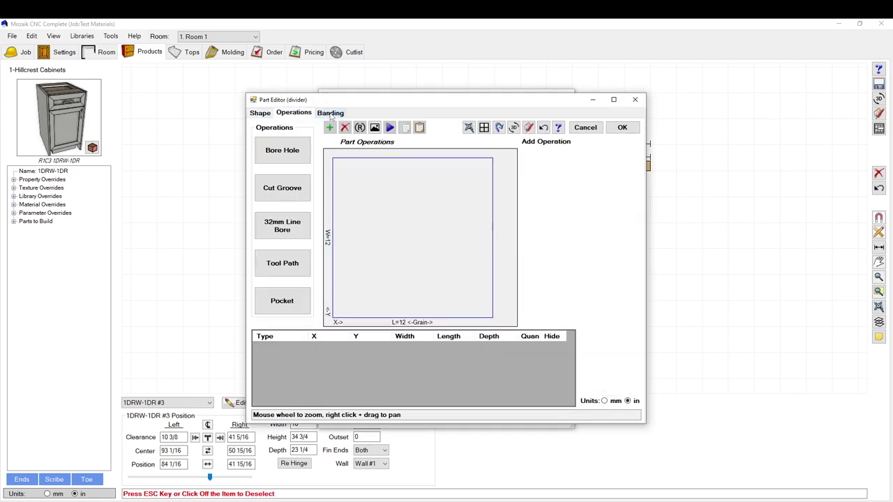
left_click(330, 113)
left_click(589, 129)
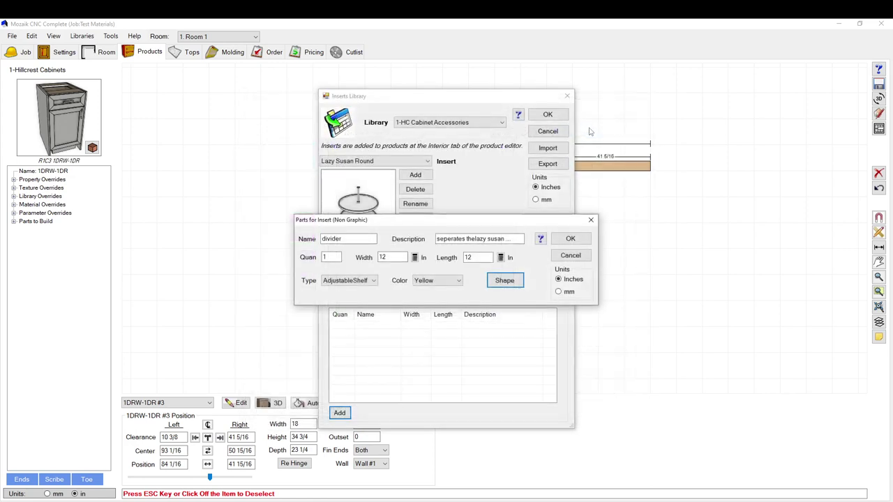
left_click(568, 240)
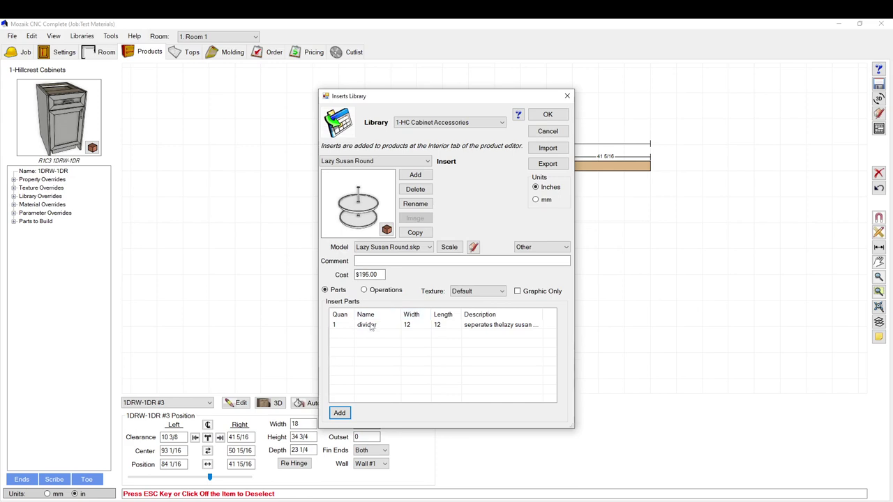
Start a bore hole operation for the Lazy Susan Round insert and examine its side and elevation reference options.
left_click(364, 290)
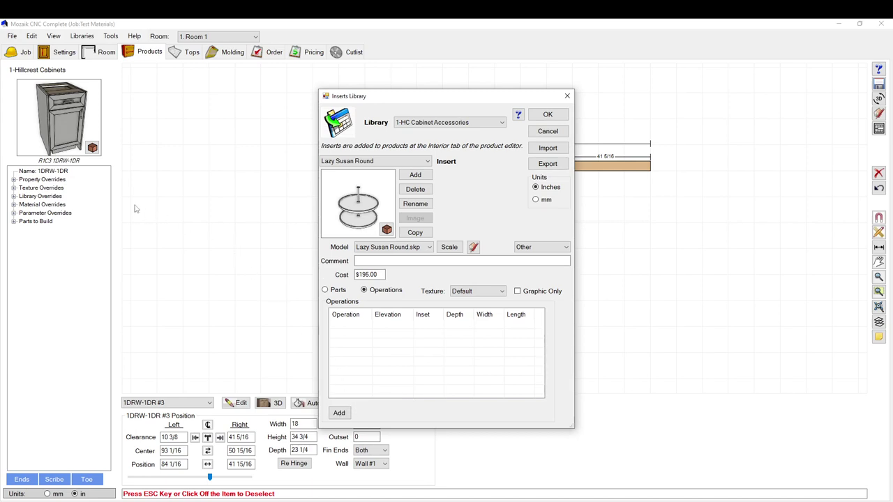
left_click(338, 412)
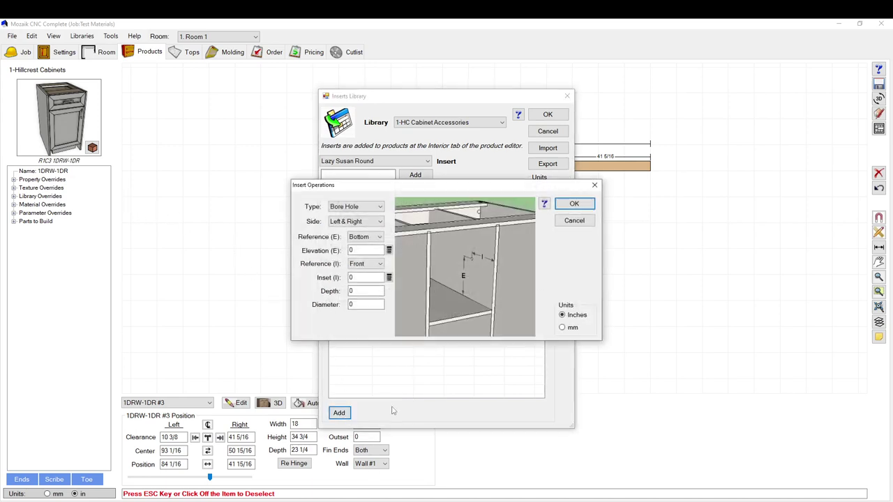
left_click(349, 224)
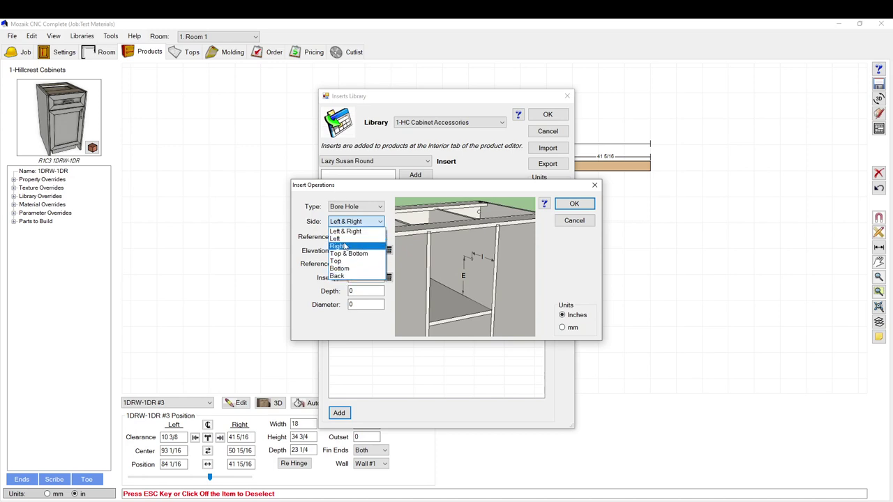
left_click(355, 191)
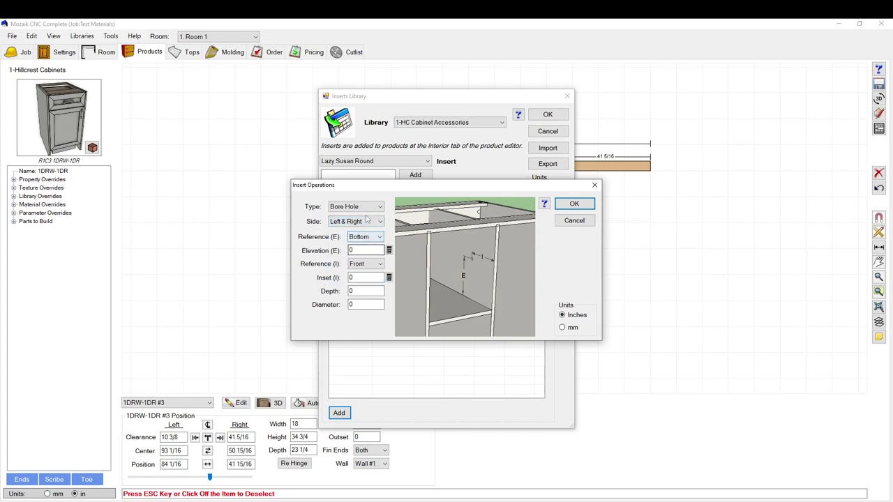
left_click(369, 237)
left_click(358, 254)
Try the bore hole with the side set to Top & Bottom, examine its reference, distance, depth and diameter settings, and discard the operation.
left_click(356, 221)
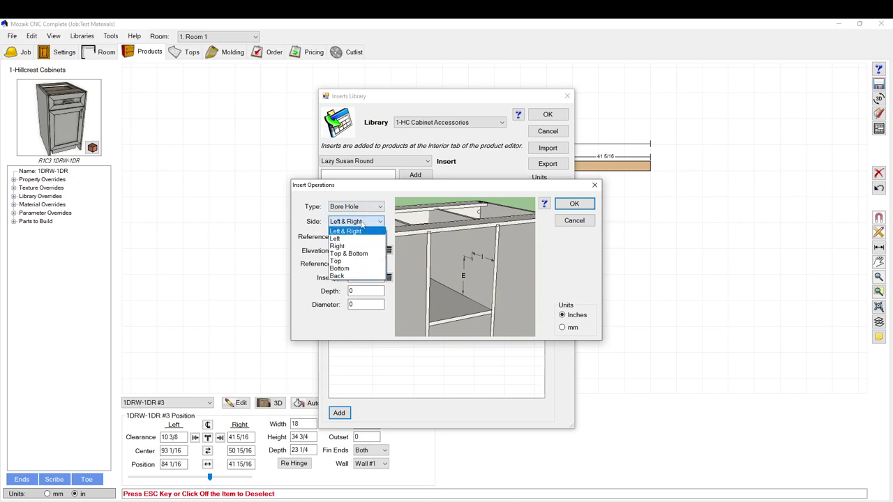
left_click(349, 253)
left_click(369, 237)
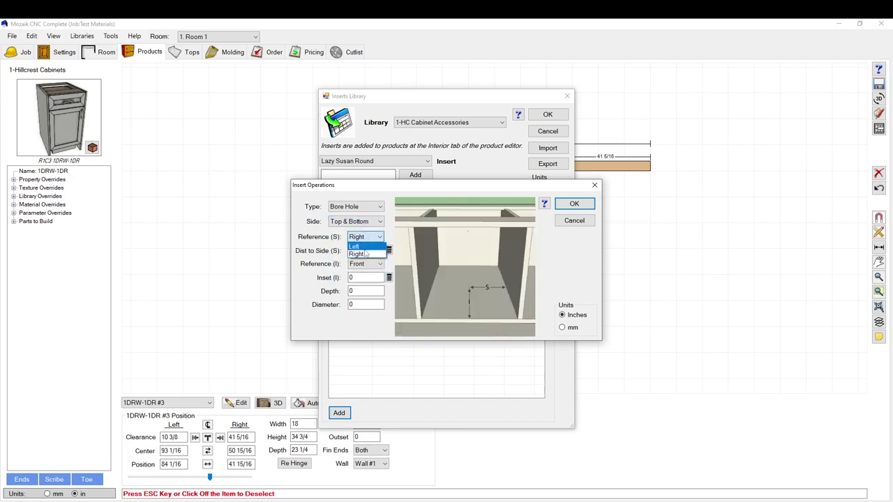
left_click(332, 262)
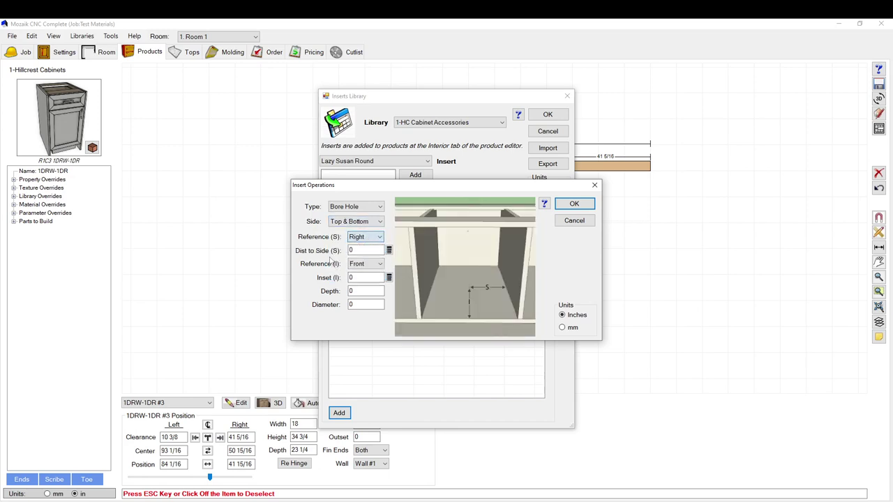
left_click(370, 264)
left_click(371, 269)
left_click(366, 250)
left_click(363, 290)
left_click(357, 306)
left_click(574, 222)
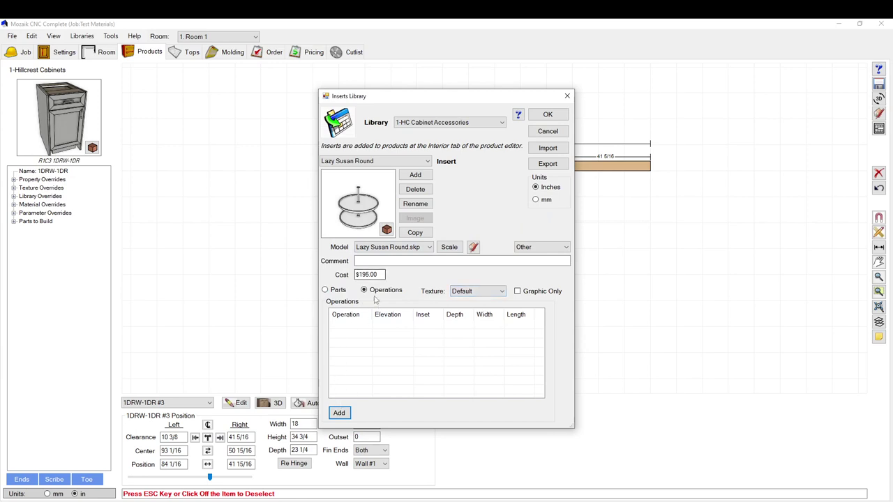
Compare the insert's Parts and Operations lists and look over its SketchUp model choices.
left_click(325, 290)
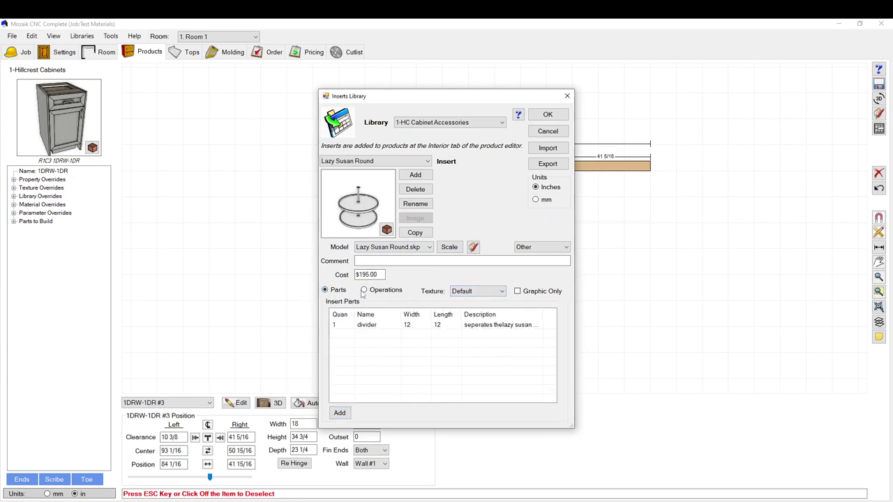
left_click(382, 292)
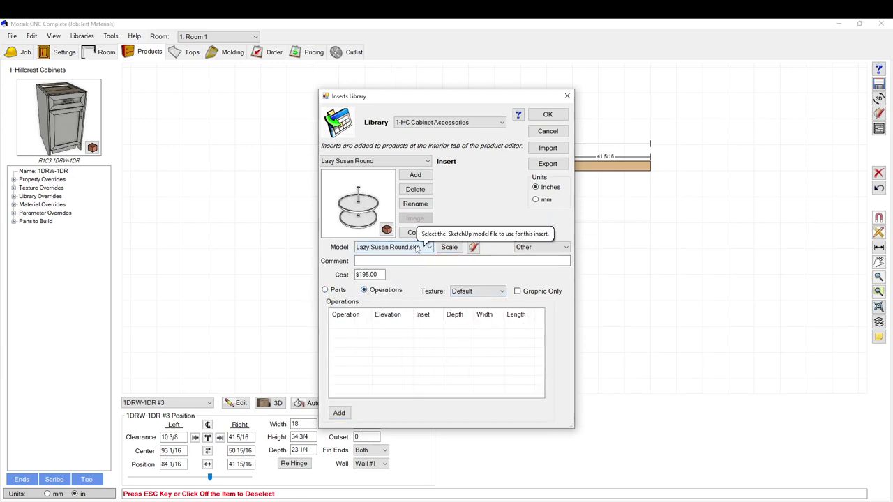
mouse_move(359, 208)
left_mouse_down()
mouse_move(354, 213)
mouse_move(357, 207)
left_mouse_up()
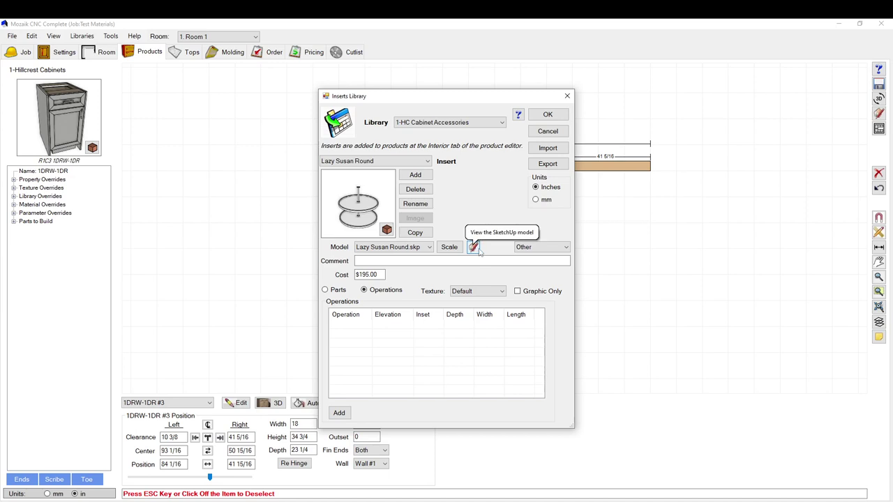
left_click(429, 247)
left_click(429, 247)
Switch to File Explorer, examine the SketchUp files in the 1-HC Cabinet Accessories folder under Mozaik's Insert Libraries, and close the window.
key("shift+Tab")
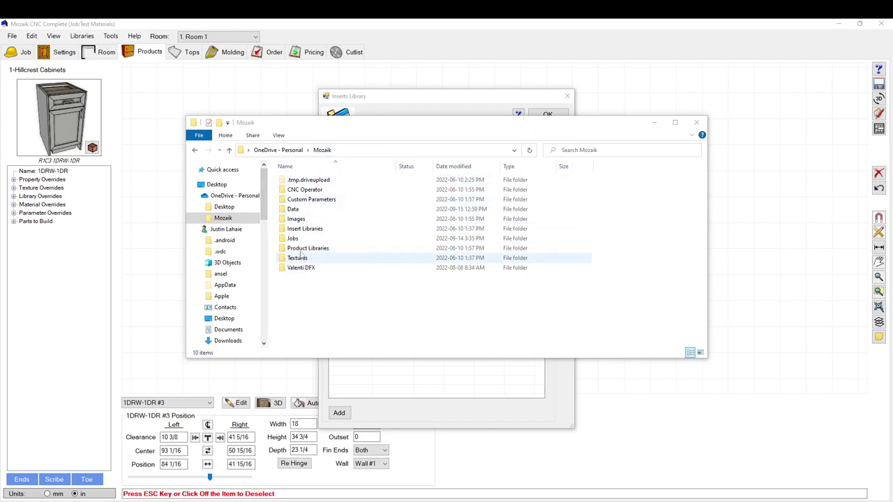
double_click(306, 229)
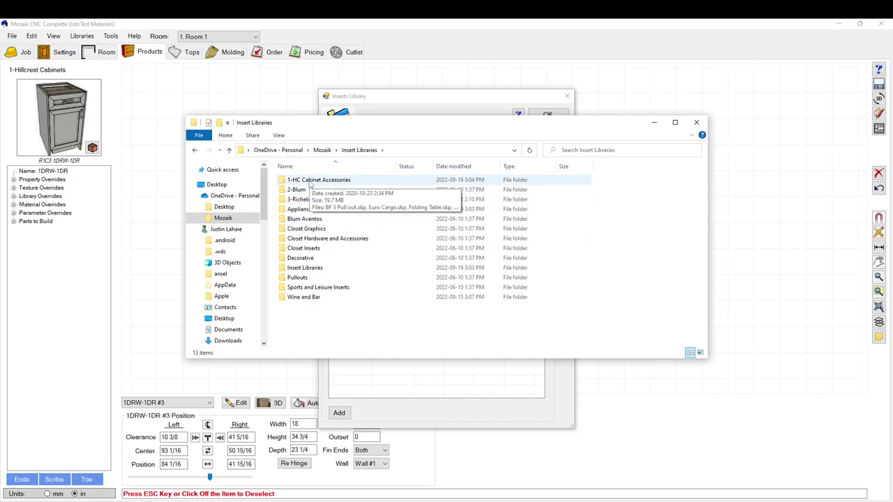
double_click(310, 181)
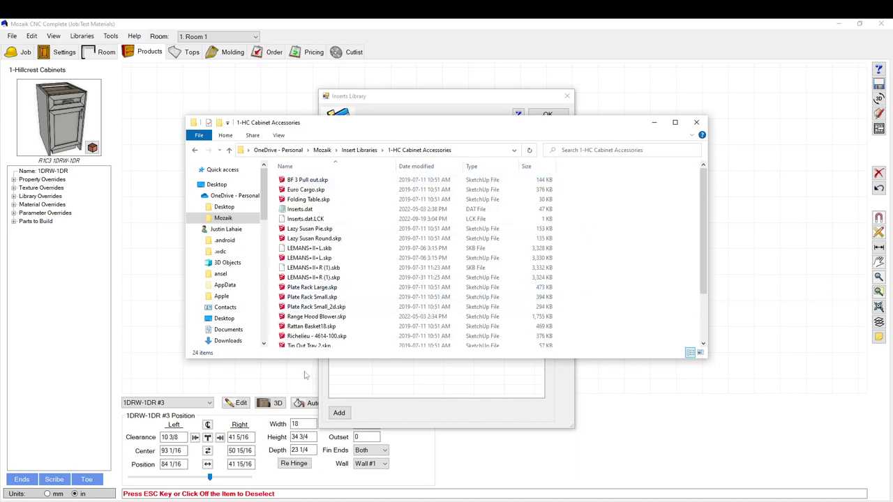
scroll(325, 226, "down", 2)
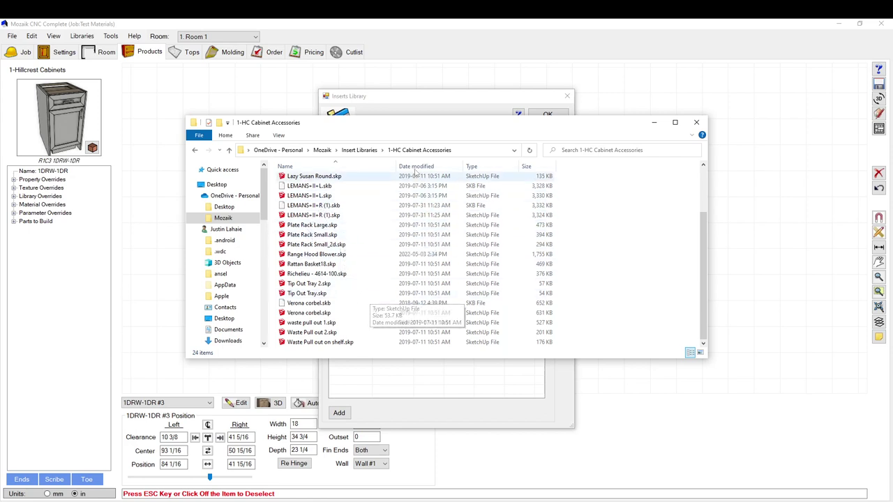
left_click(307, 215)
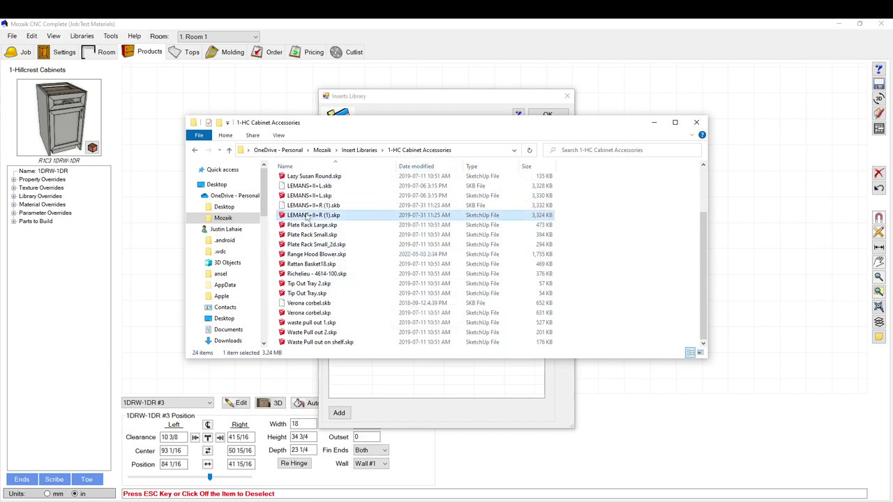
left_click(308, 196)
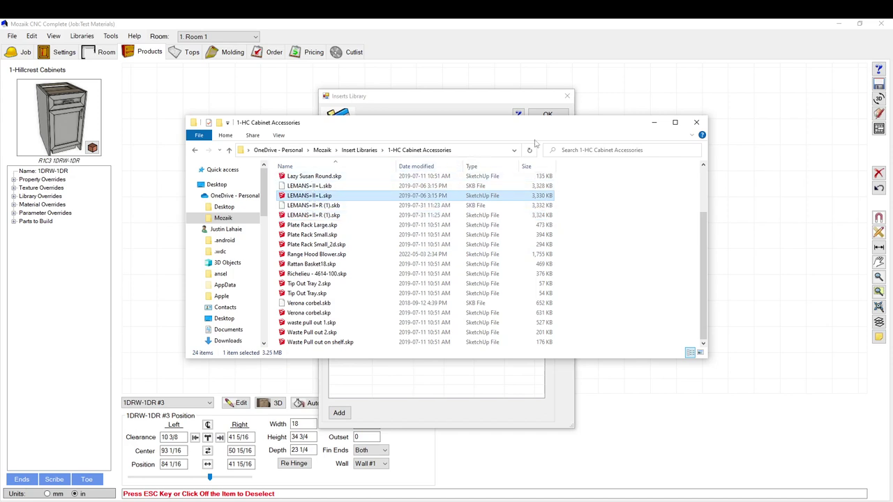
left_click(702, 125)
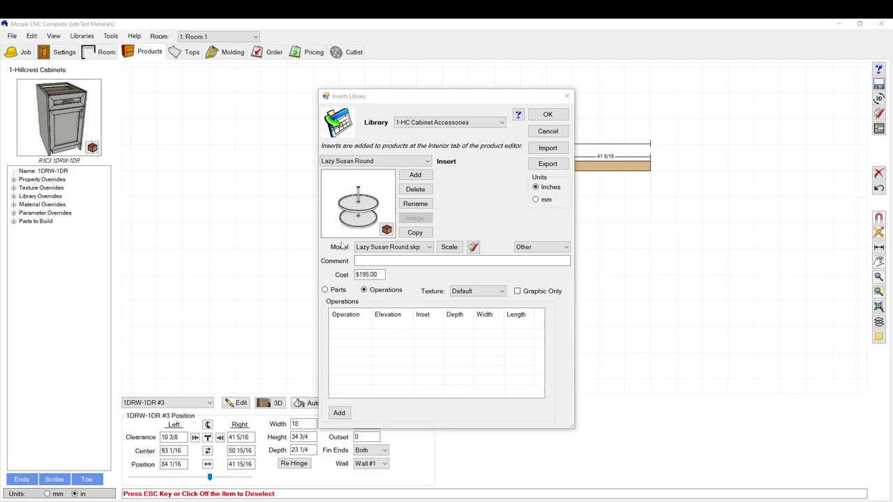
Open the SketchUp model scaling settings for Lazy Susan Round and try sizing the width to the opening, reverting to the fixed width.
left_click(449, 249)
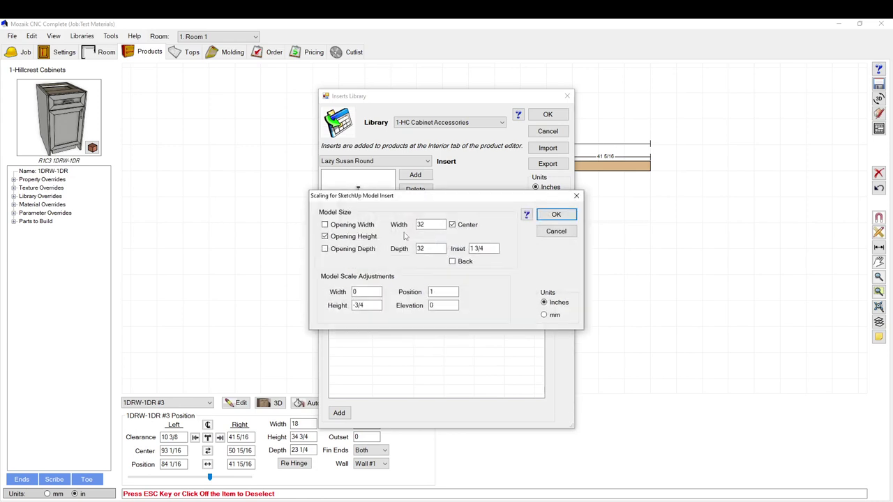
mouse_move(395, 196)
left_mouse_down()
mouse_move(520, 183)
mouse_move(526, 248)
mouse_move(492, 288)
mouse_move(481, 288)
left_mouse_up()
left_click(516, 317)
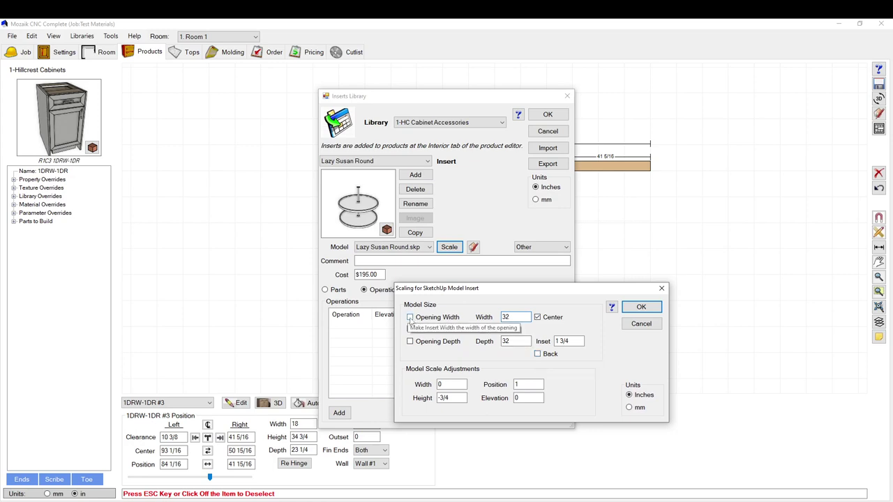
left_click(410, 318)
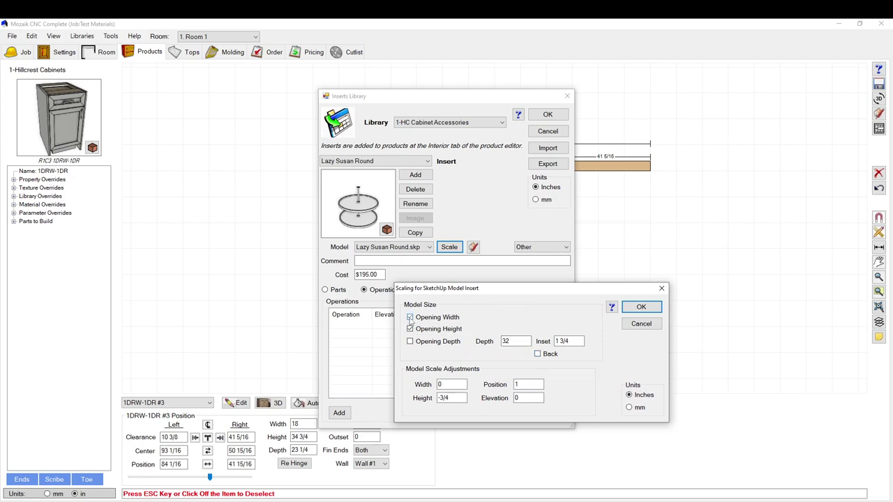
left_click(410, 318)
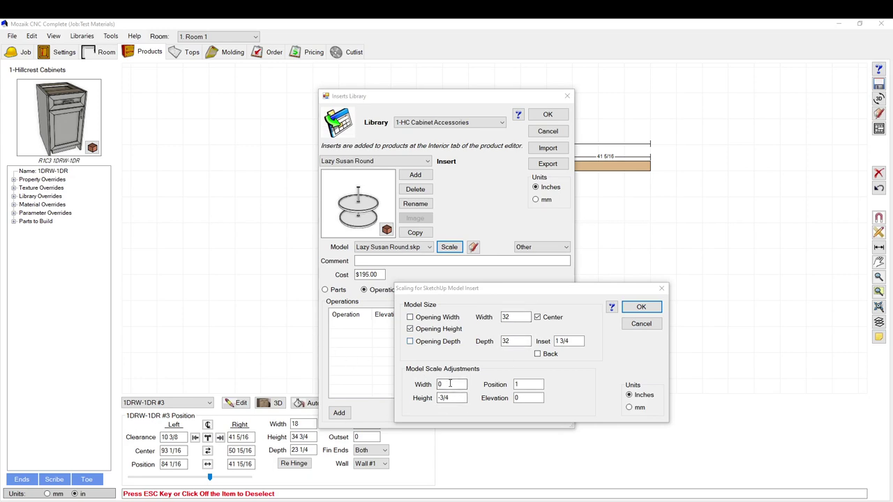
Try a model scale width adjustment of -1 inch and clear the value again.
left_click(443, 384)
double_click(446, 385)
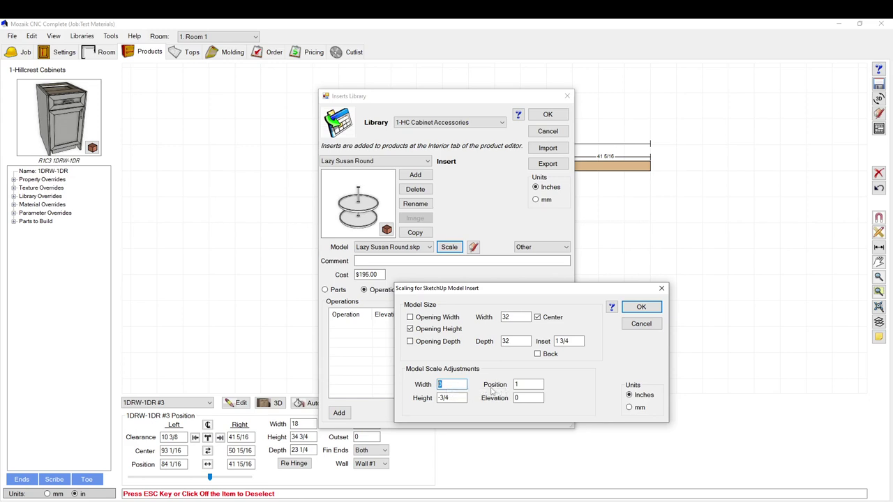
type("-")
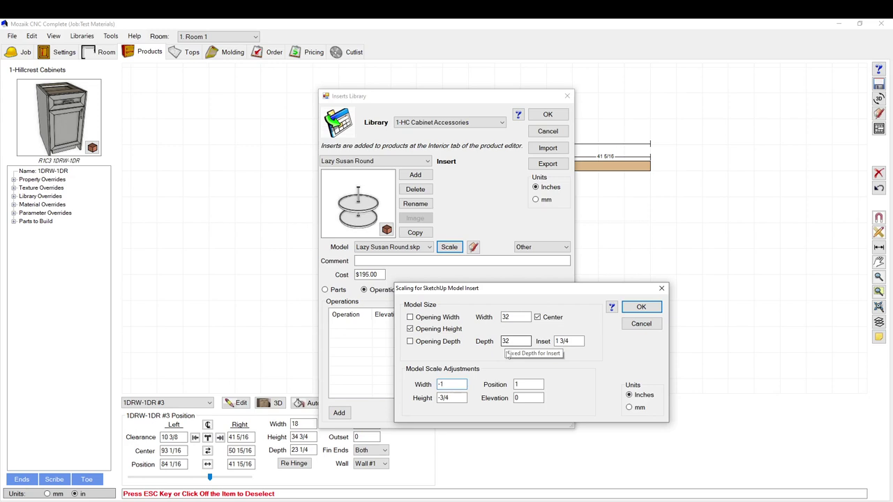
type("1")
left_click_drag(464, 385, 410, 386)
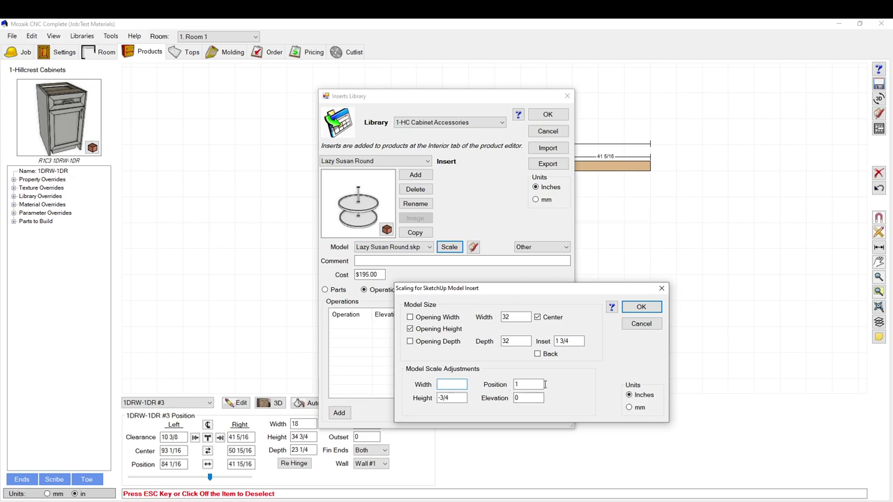
Examine the scale position adjustment, model depth setting and scaling help, and discard the scaling changes.
double_click(527, 385)
left_click(514, 340)
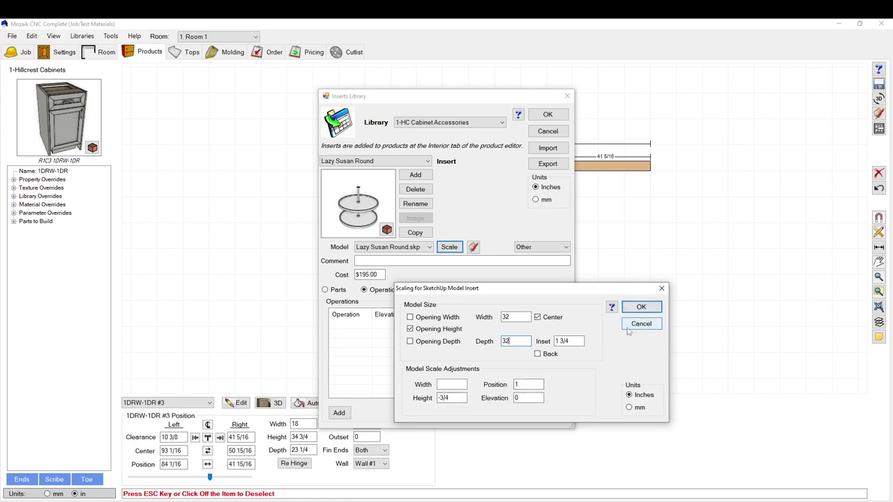
left_click(610, 308)
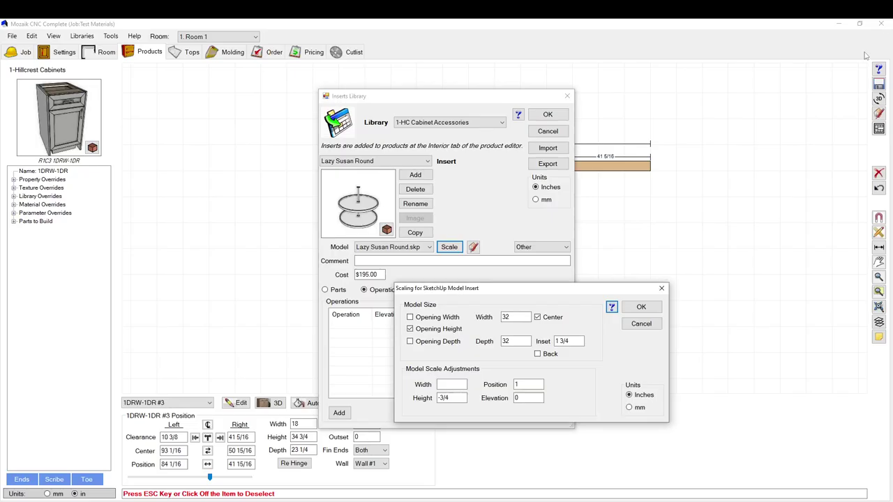
left_click(884, 24)
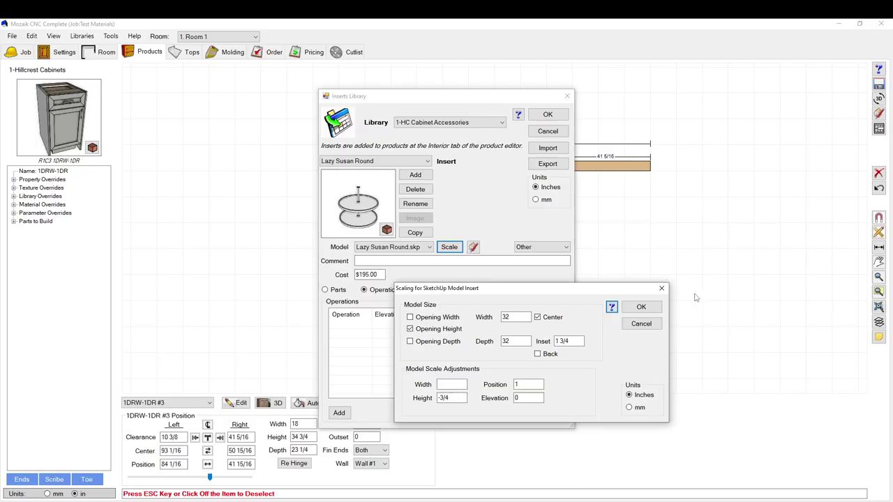
left_click(641, 323)
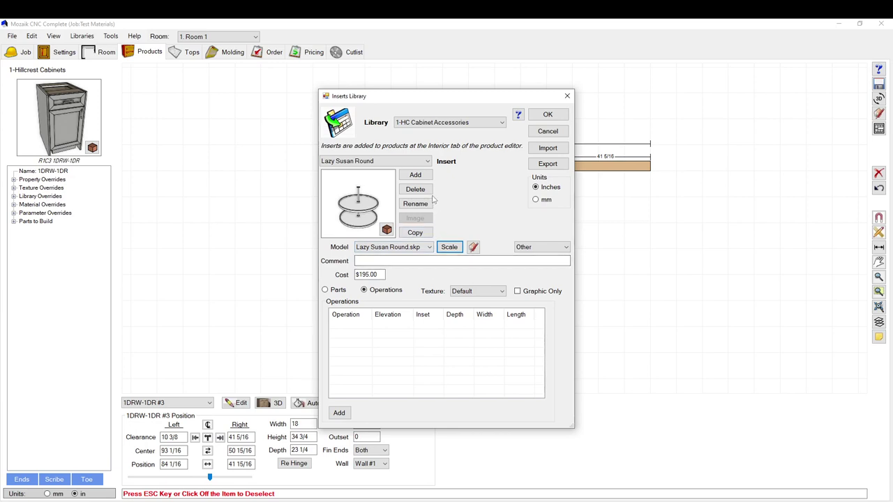
Select the HC 3 Shelf Pullout insert and show its parts list.
left_click(371, 162)
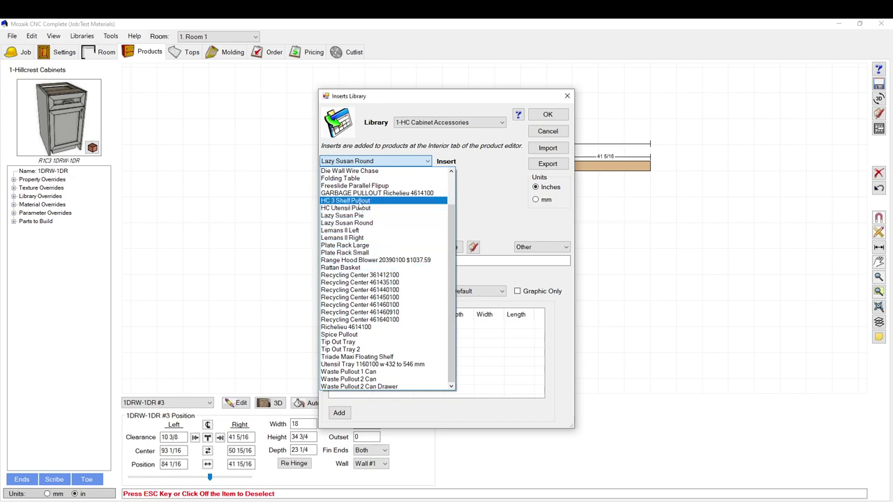
left_click(359, 200)
left_click_drag(390, 222, 359, 382)
left_click(338, 291)
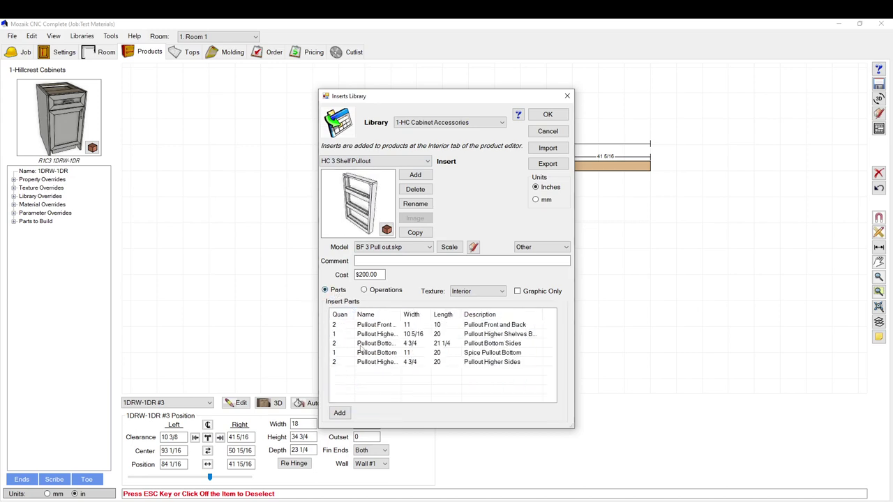
Try a length of 25 inches in the Pullout Front and Back part's shape, examine its bore holes, and discard the edit.
left_click(376, 325)
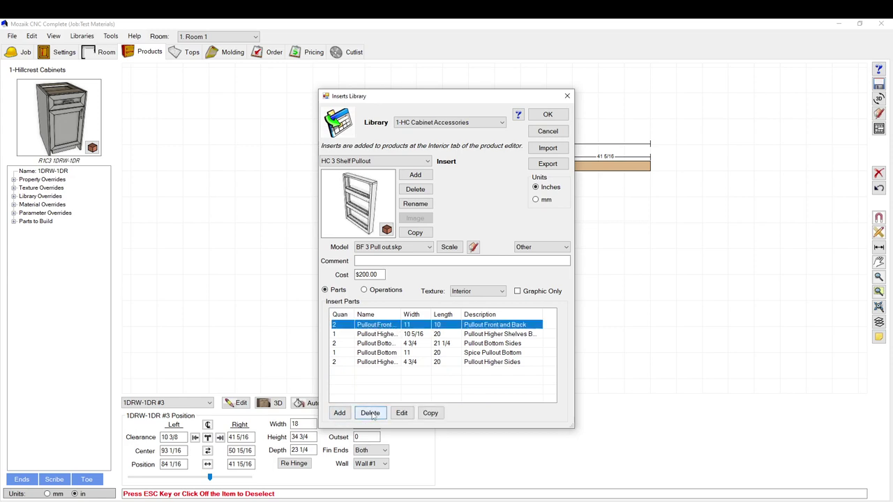
left_click(401, 413)
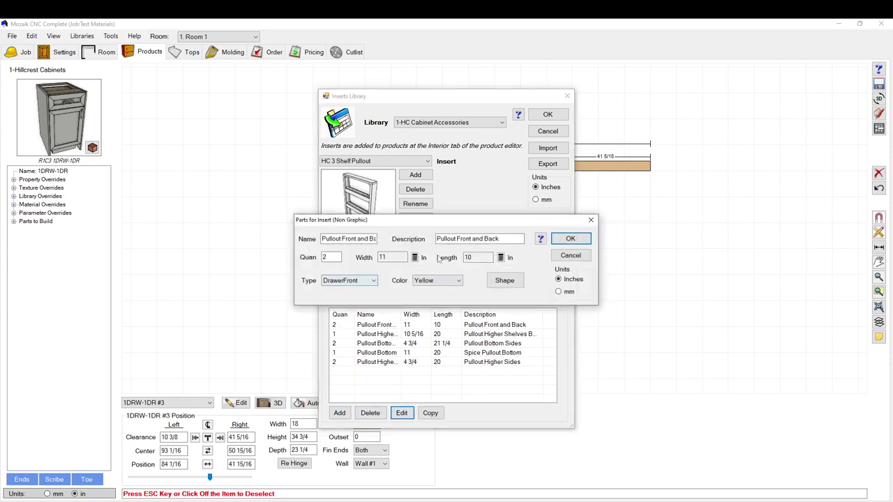
left_click(502, 283)
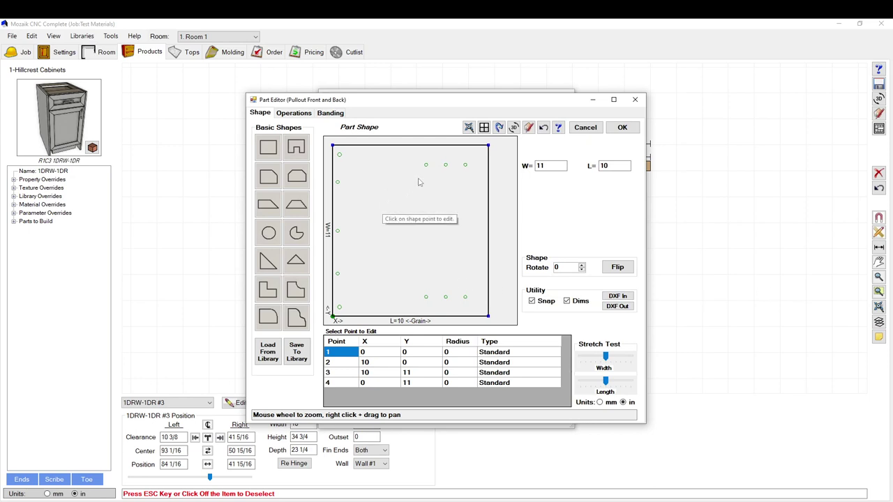
double_click(606, 165)
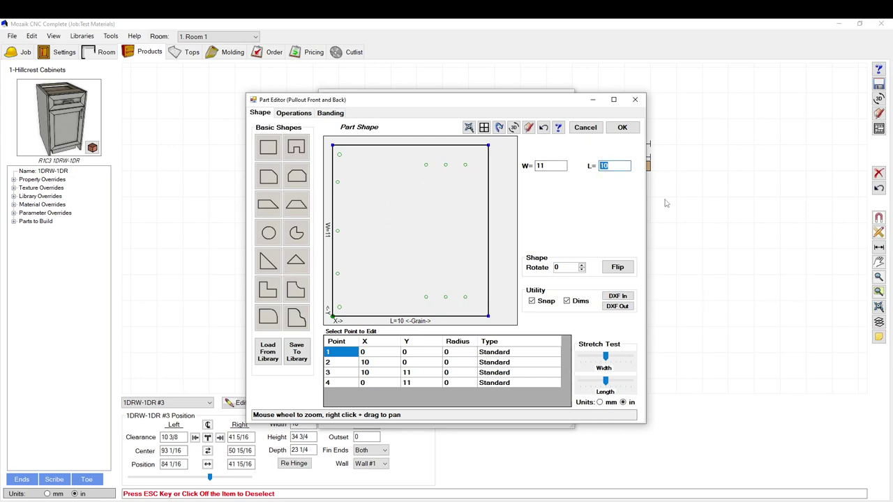
type("25")
key("Return")
scroll(376, 229, "down", 5)
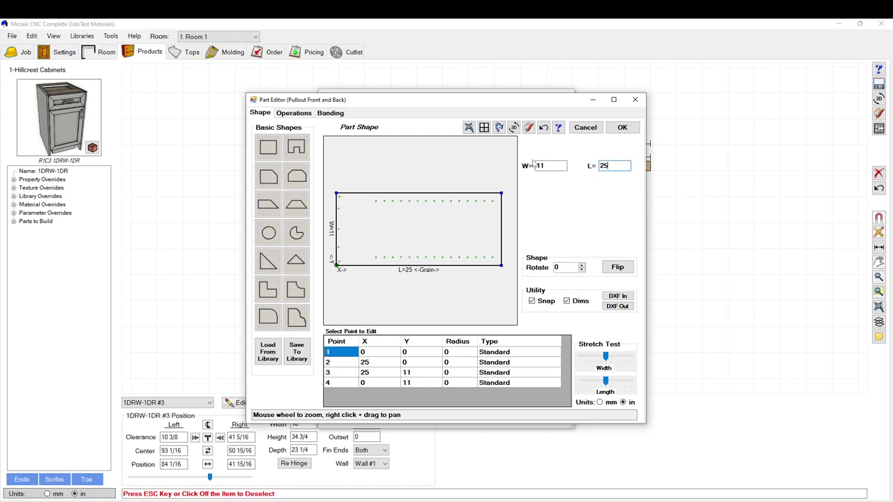
left_click(592, 130)
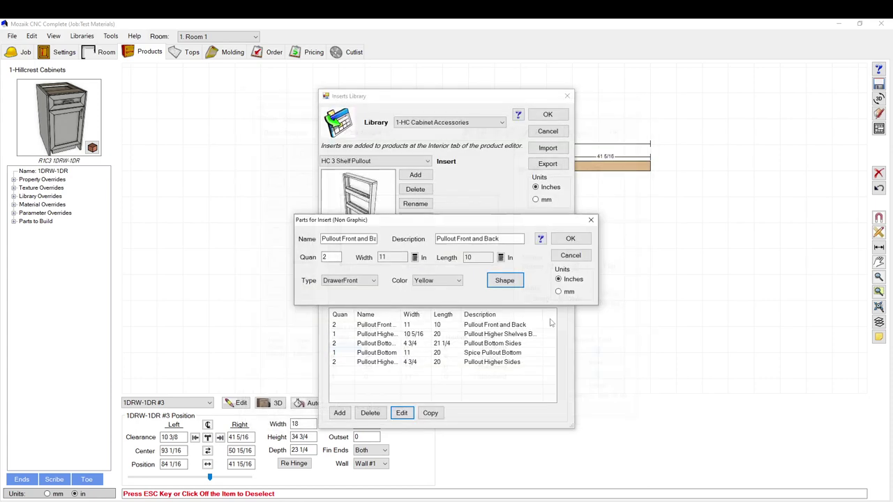
left_click(580, 260)
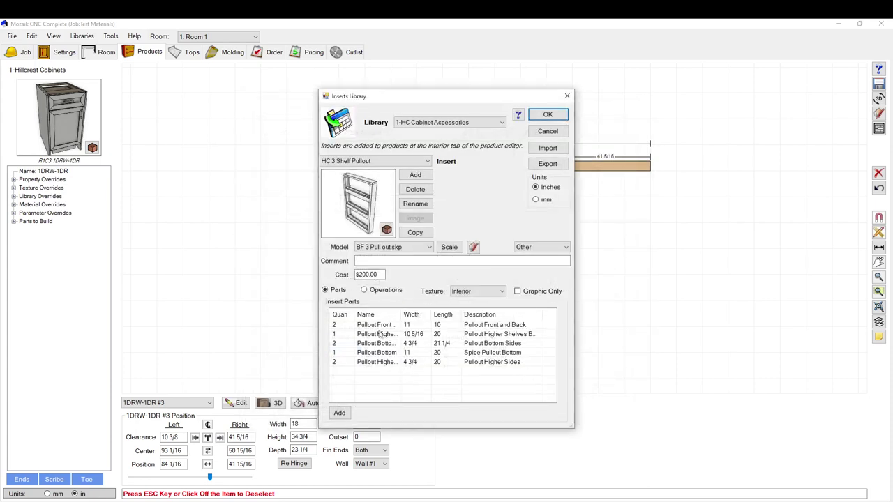
Examine the shape of the Pullout Higher Shelves Bottom part and close it without changes.
left_click(377, 326)
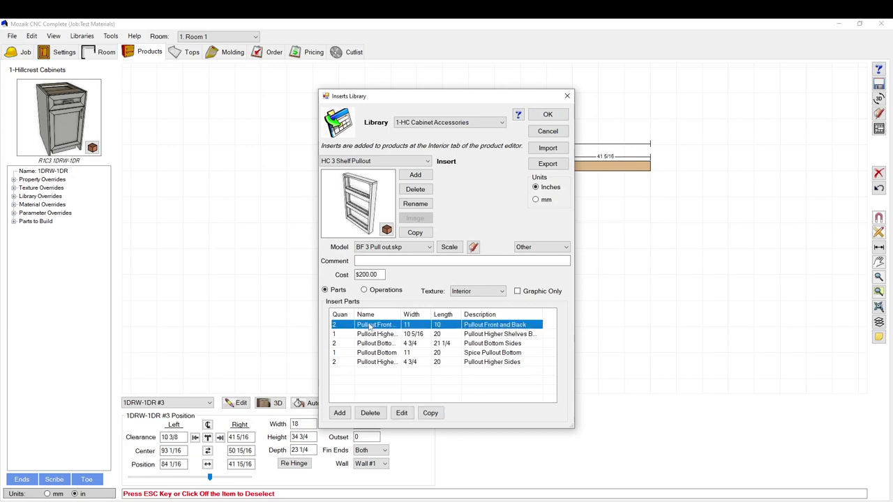
left_click(367, 336)
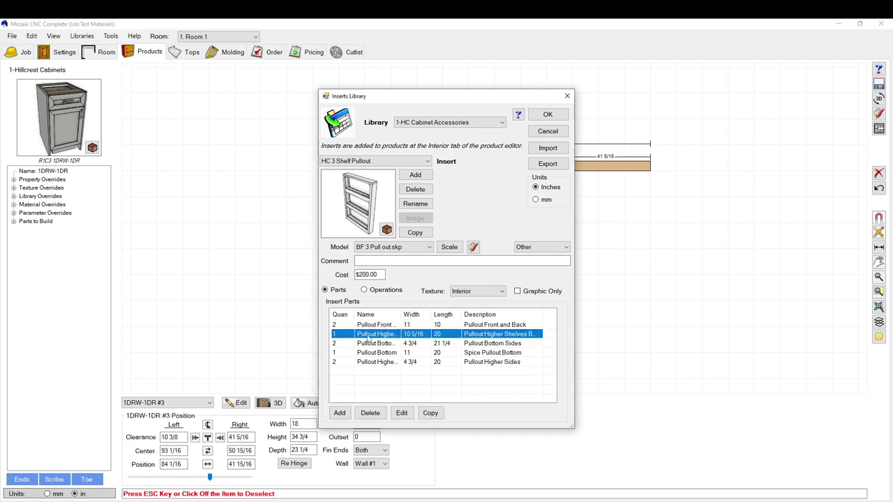
left_click(401, 413)
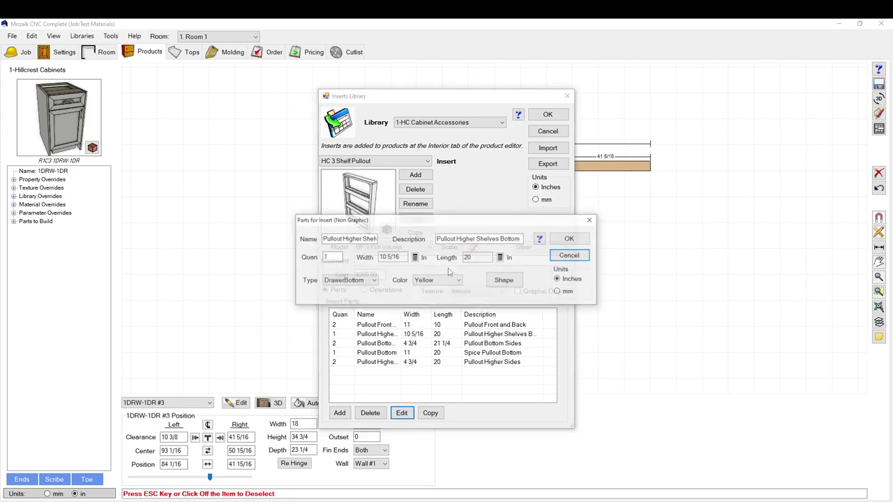
left_click(504, 281)
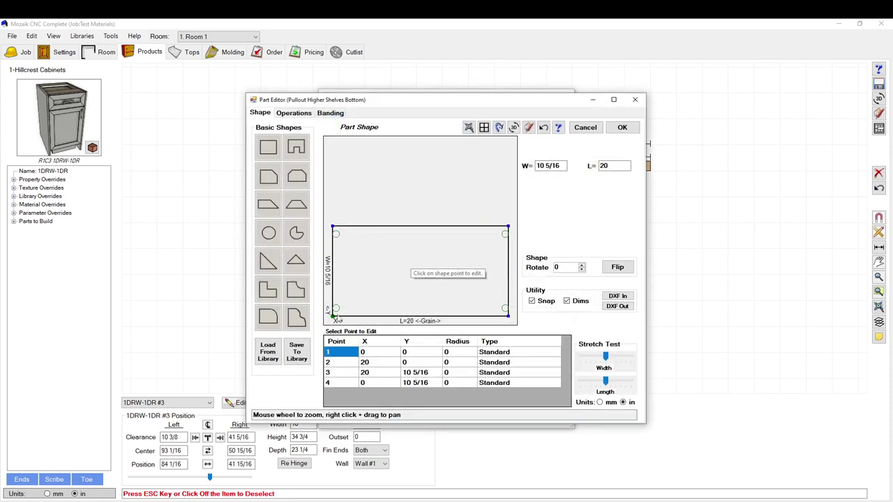
left_click(586, 127)
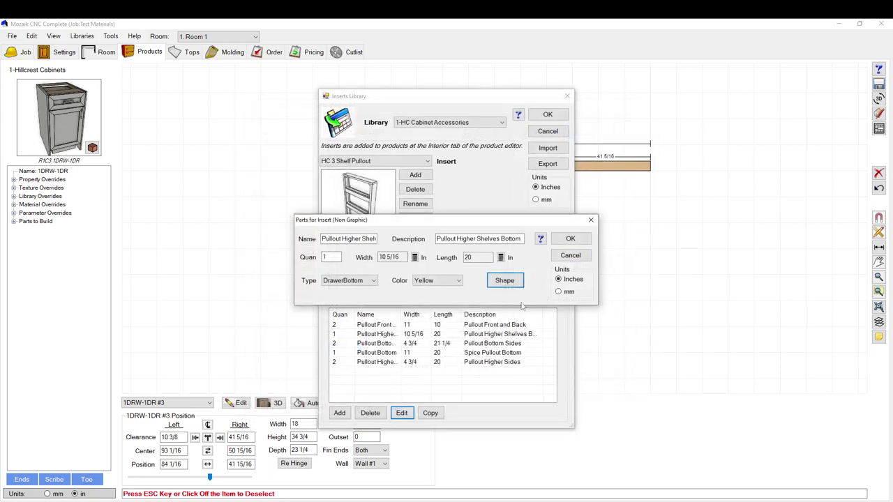
left_click(570, 255)
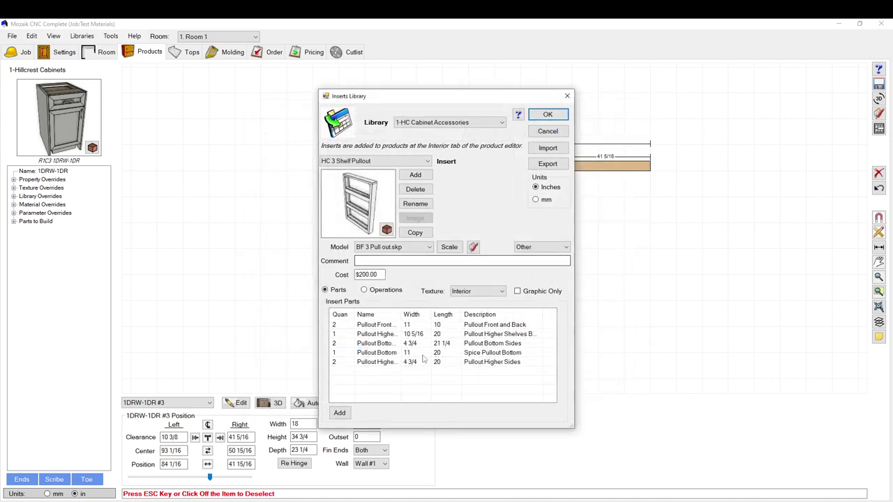
Examine the shape and groove operation of the Pullout Higher Sides part and close it without changes.
left_click(377, 362)
left_click(402, 413)
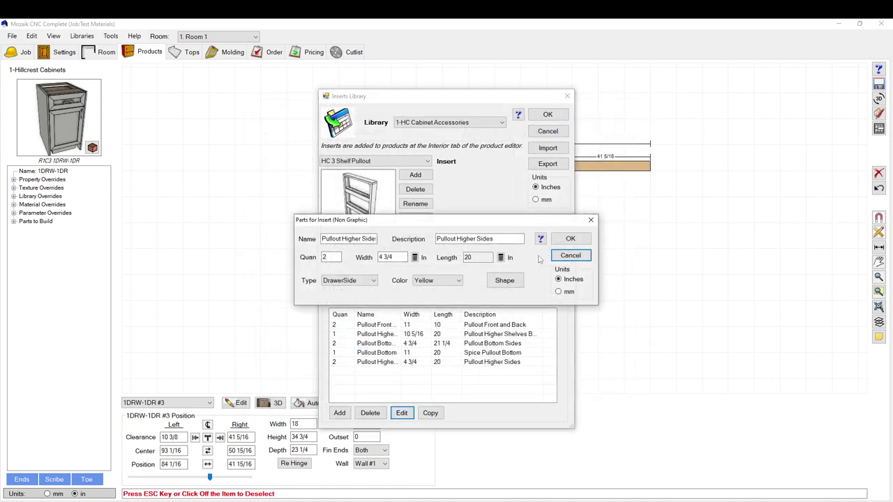
left_click(505, 280)
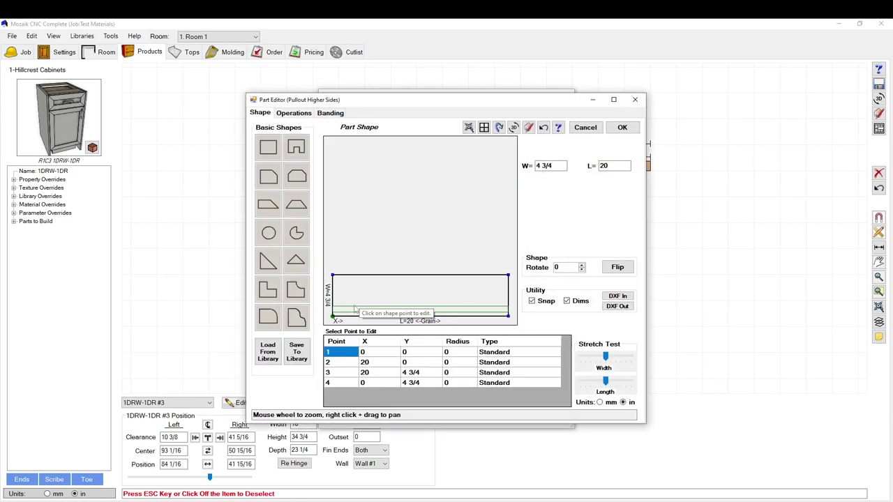
left_click(293, 112)
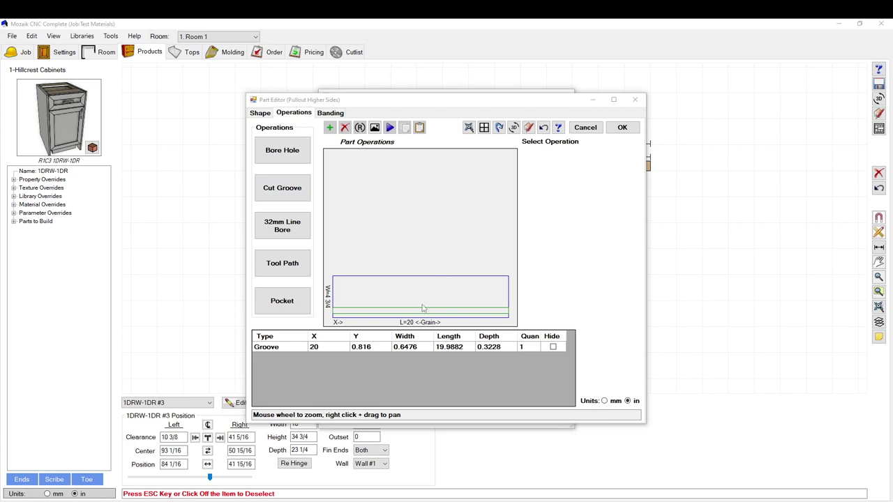
left_click(257, 113)
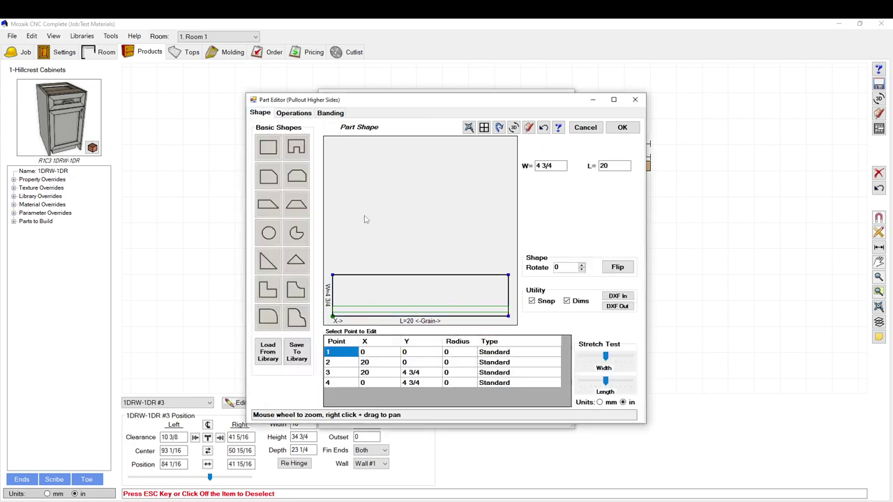
left_click(585, 127)
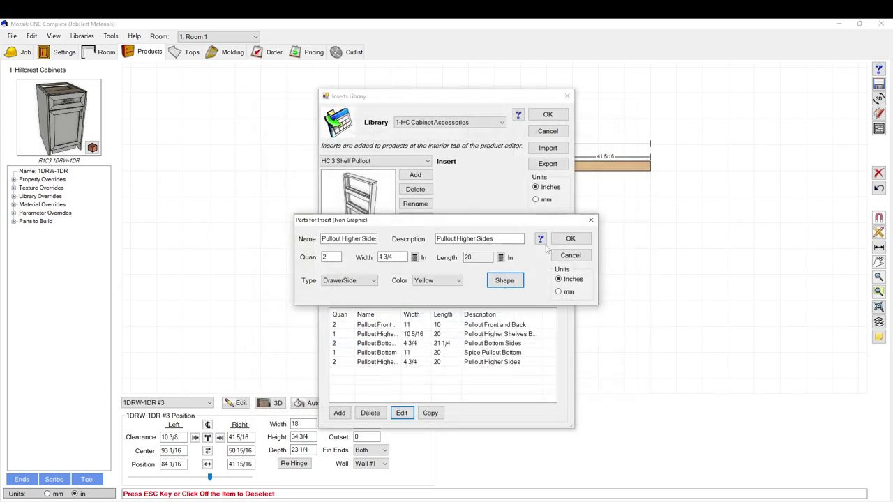
left_click(569, 256)
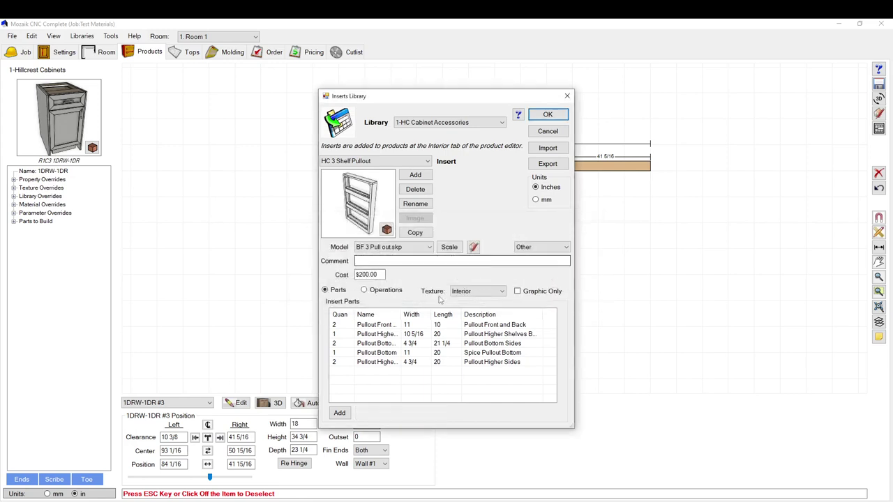
Examine the width formula of the Pullout Front and Back part and close the formula without changes.
left_click(375, 327)
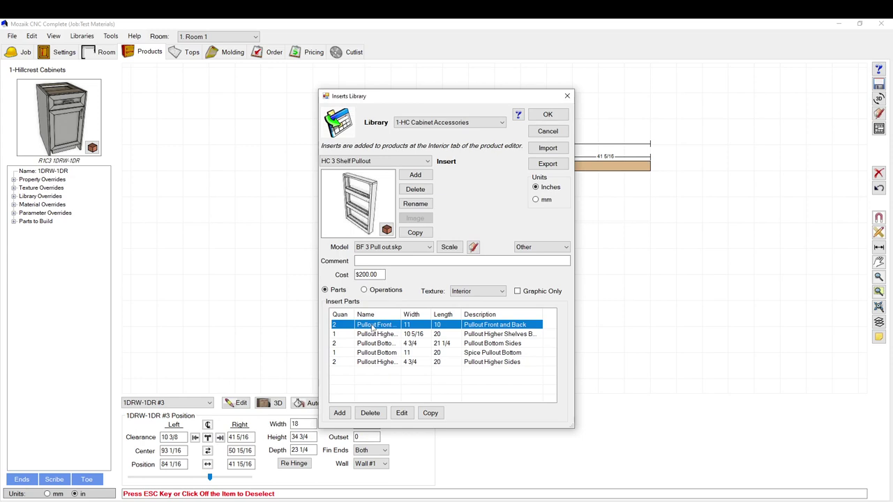
left_click(402, 413)
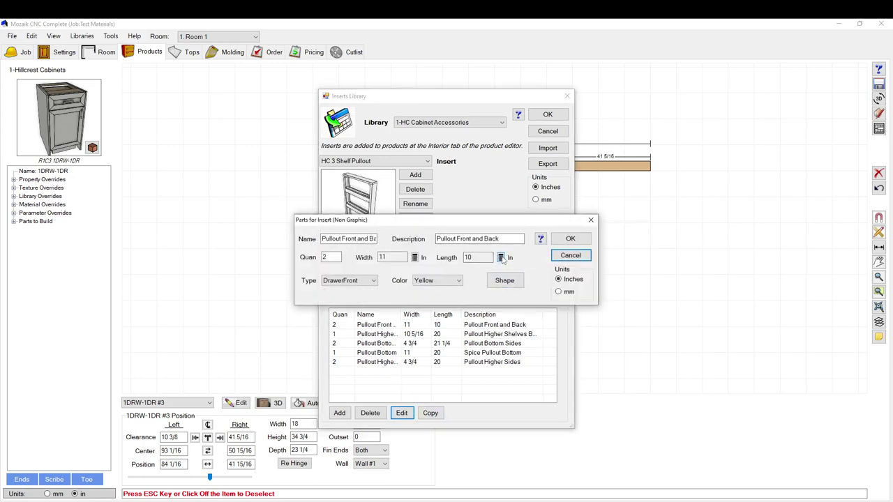
left_click(414, 257)
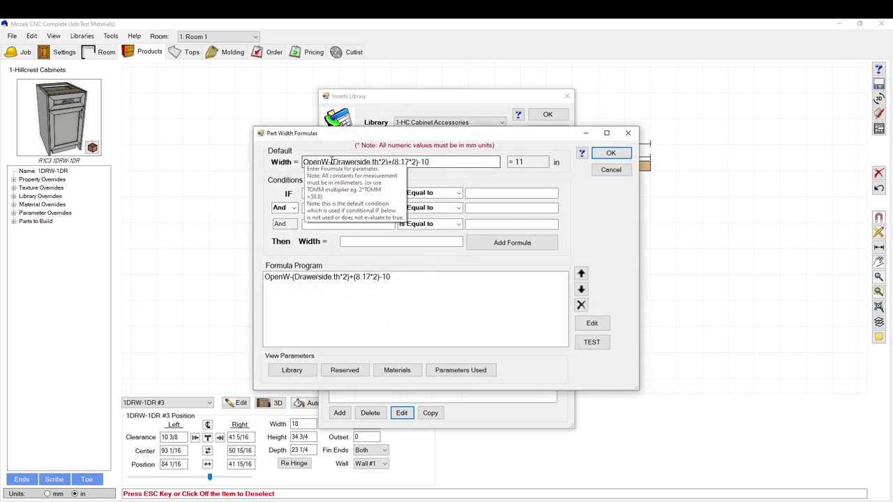
left_click_drag(332, 162, 375, 162)
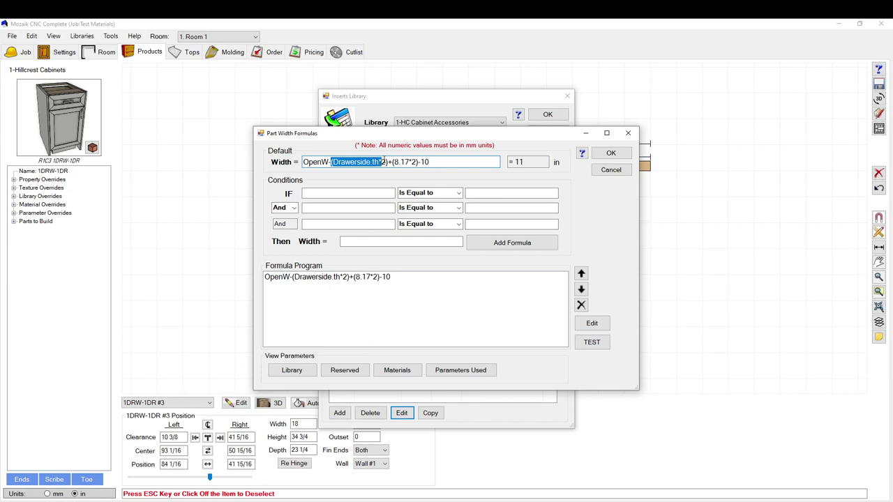
left_click_drag(394, 162, 410, 162)
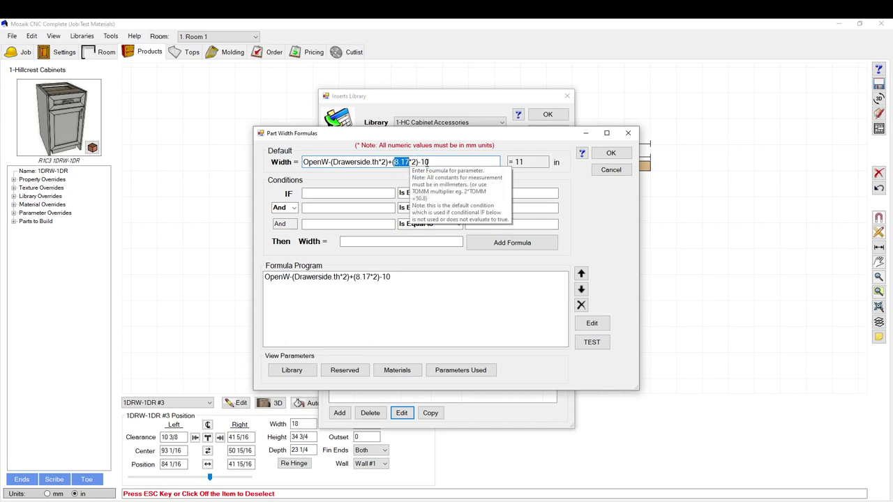
left_click(404, 279)
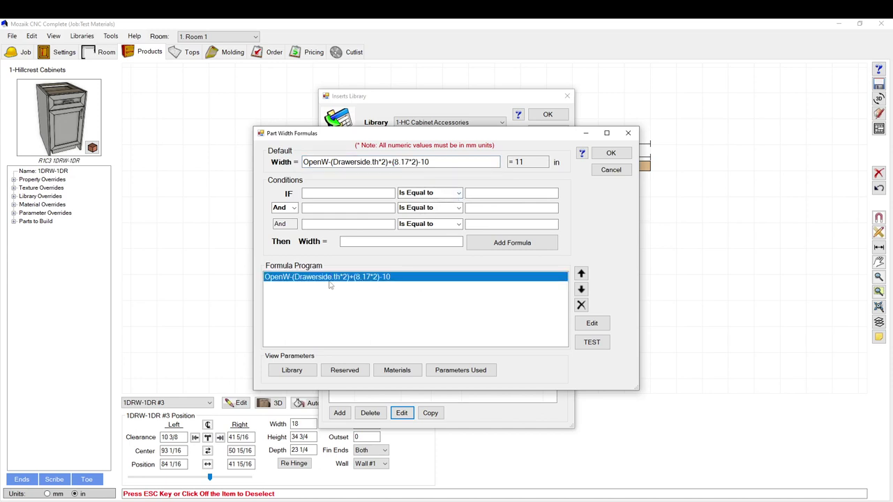
left_click(611, 169)
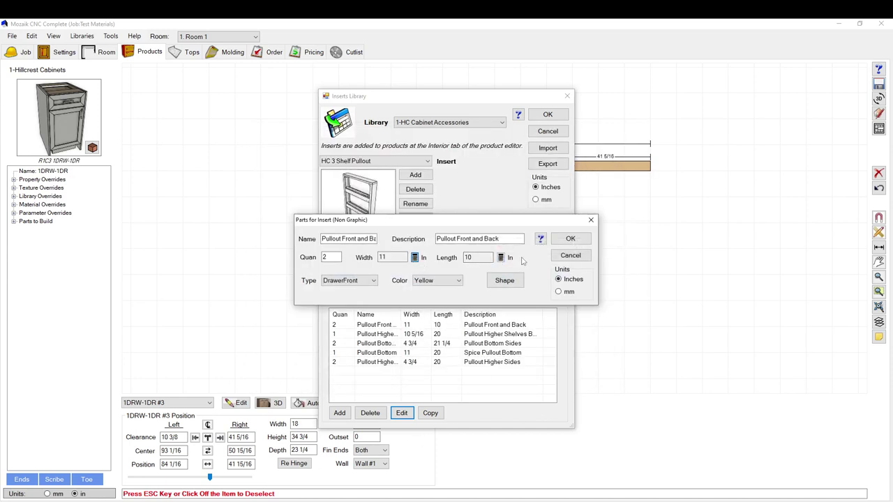
Examine the length formula of the Pullout Front and Back part, then close the formula and the part without changes.
left_click(500, 258)
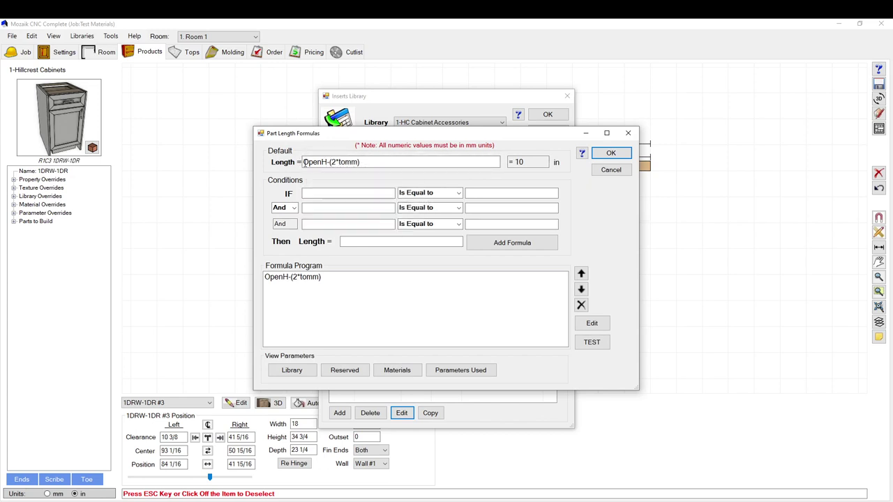
double_click(314, 162)
left_click(372, 162)
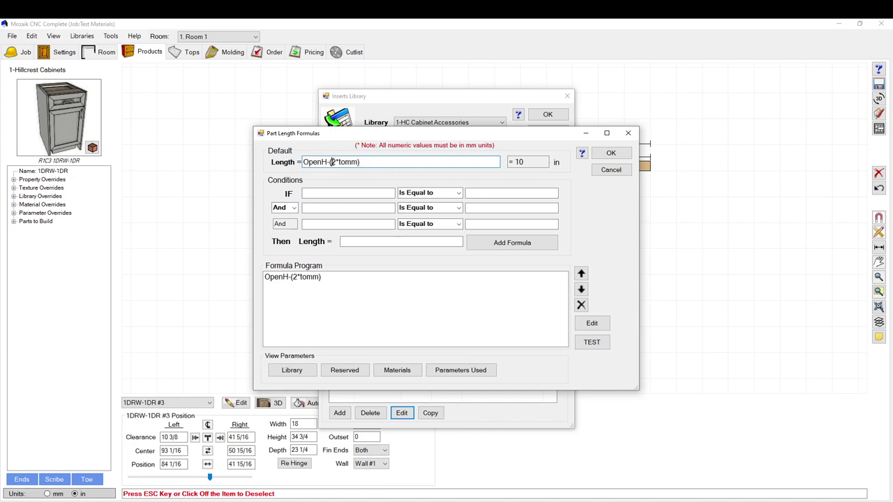
mouse_move(332, 162)
left_mouse_down()
mouse_move(352, 162)
mouse_move(343, 162)
left_mouse_up()
left_click(359, 162)
left_click(611, 170)
left_click(569, 256)
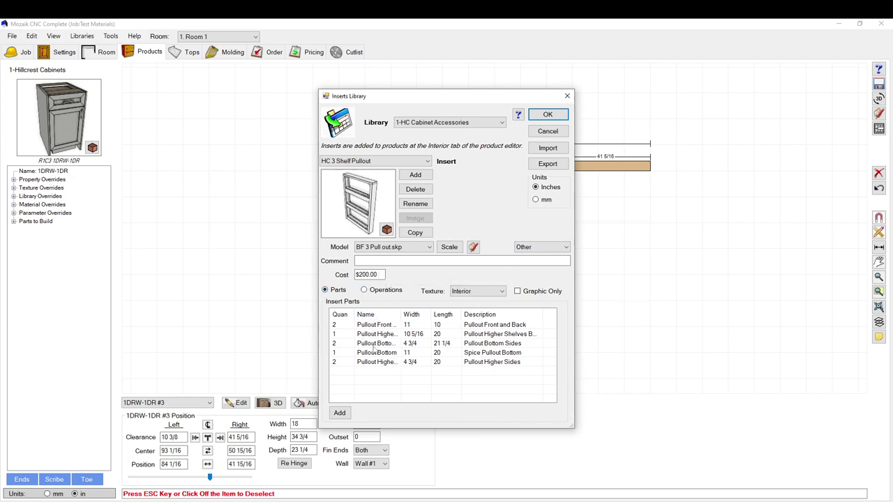
Show the bore hole operations of the HC 3 Shelf Pullout and check its available texture options.
left_click(384, 291)
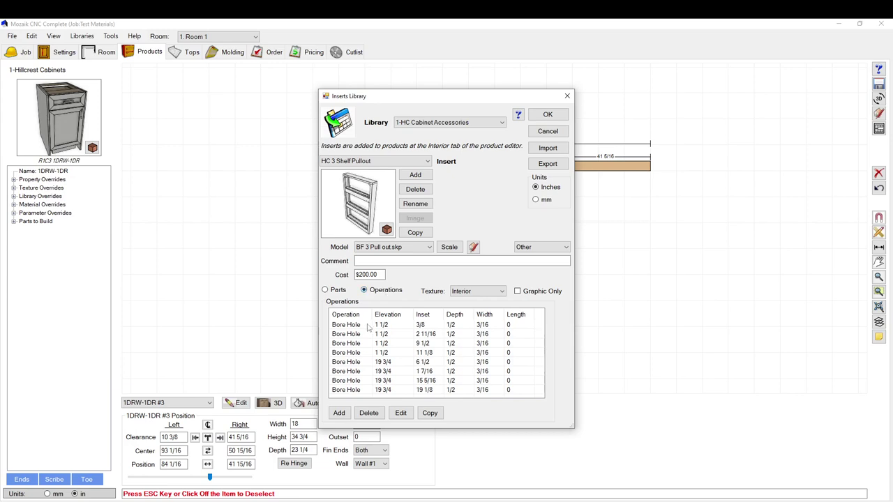
left_click(343, 334)
left_click(344, 353)
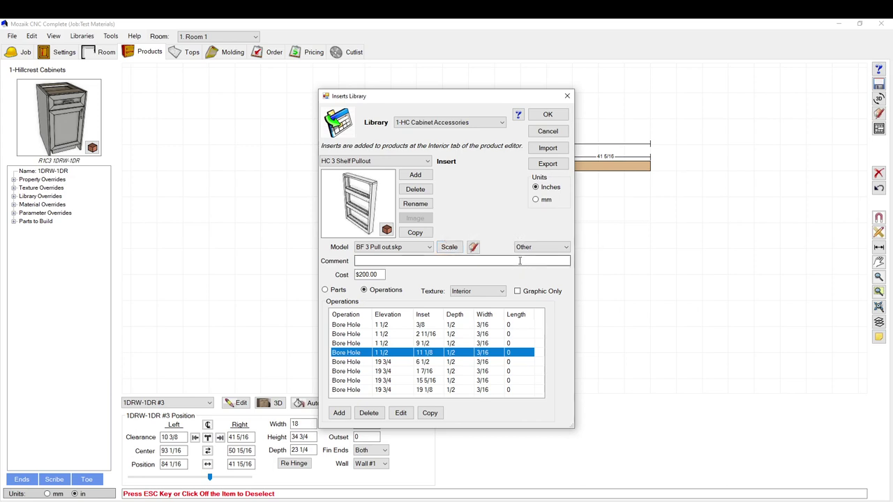
left_click(490, 292)
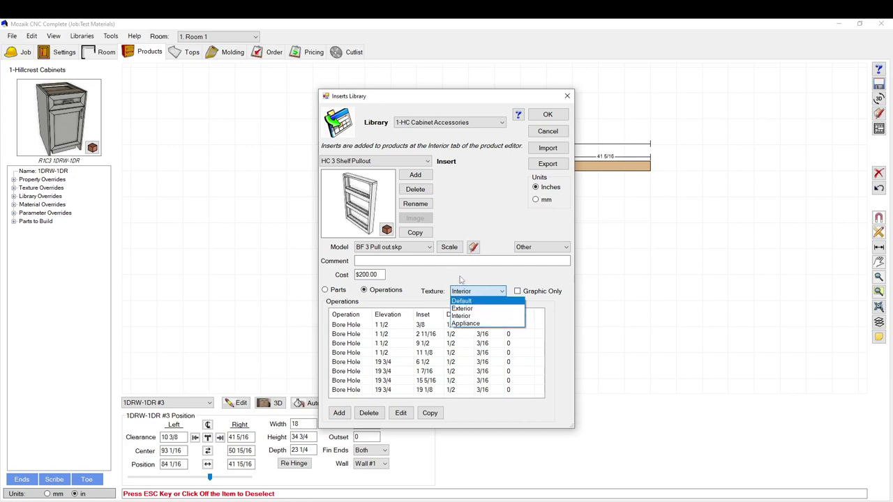
left_click(460, 279)
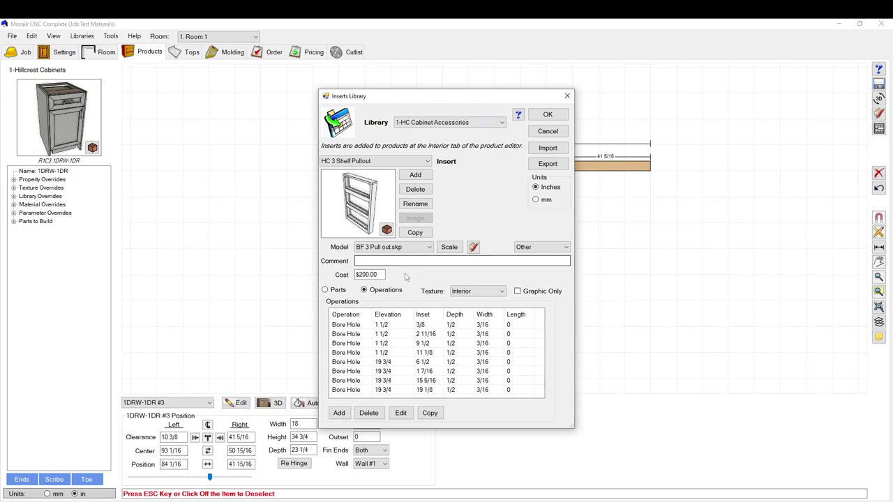
Switch to the Closet Inserts library and save the pending changes to the current library.
left_click(446, 123)
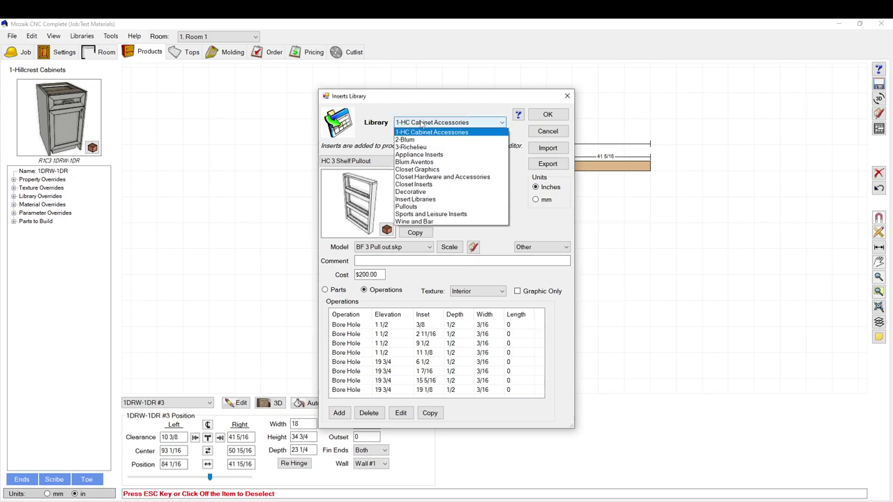
left_click(414, 186)
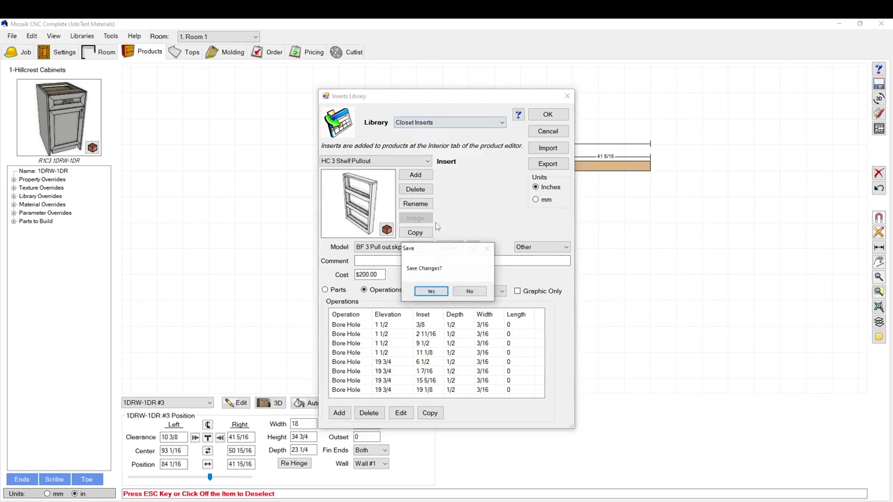
left_click(427, 292)
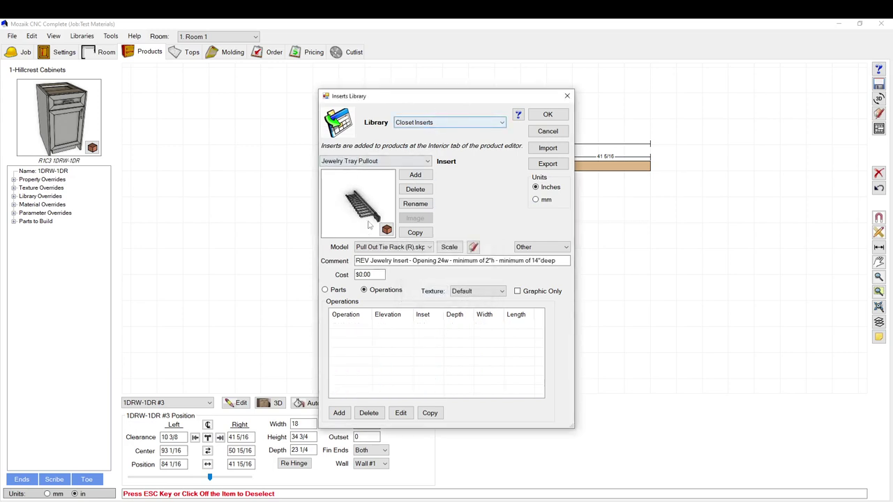
Switch to the Sports and Leisure Inserts library and show the Billiard Cue Rack 3 insert.
left_click(415, 123)
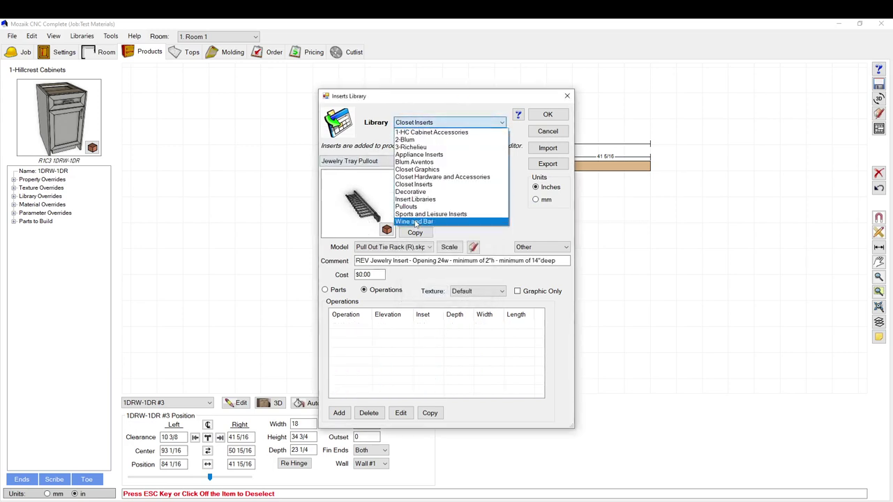
left_click(418, 214)
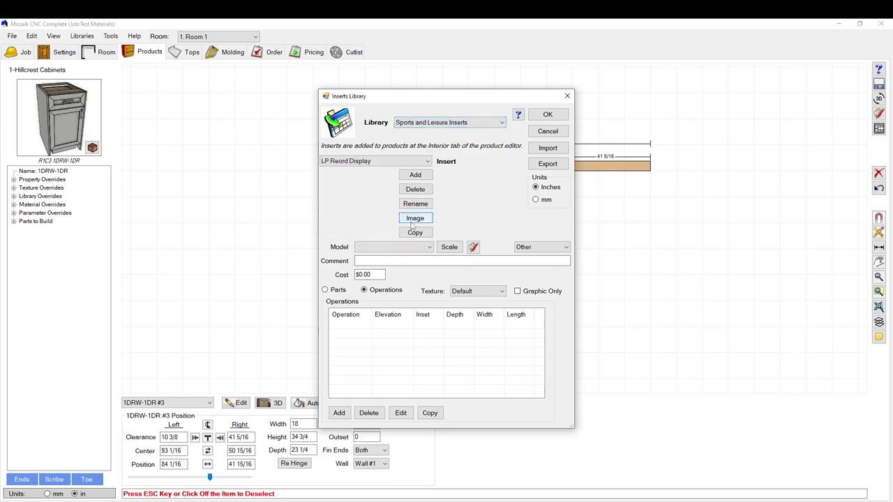
left_click(373, 161)
left_click(351, 186)
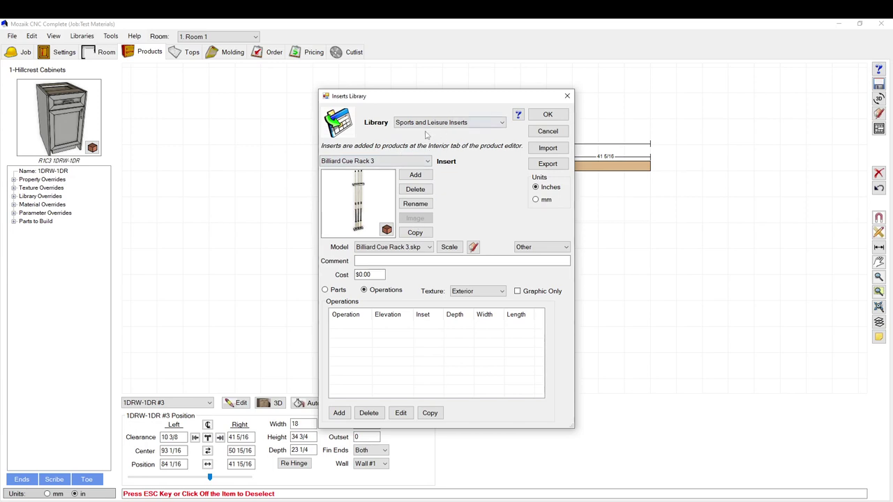
left_click(501, 122)
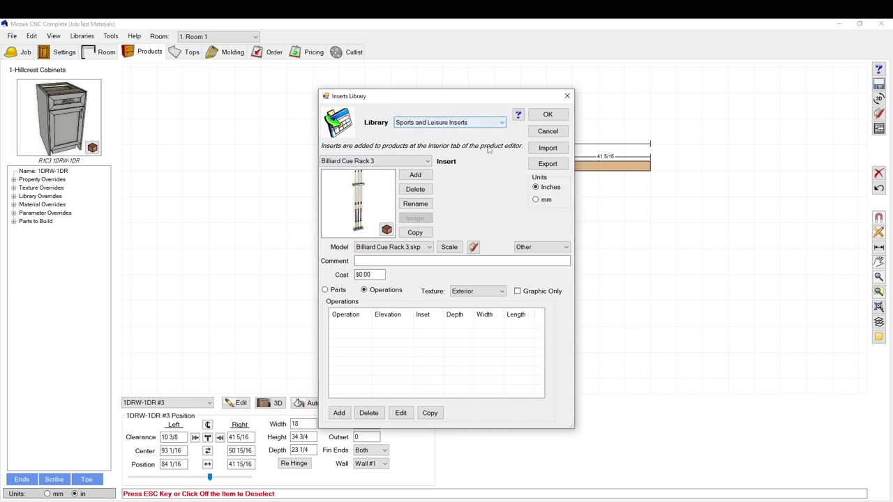
Return to the 1-HC Cabinet Accessories library and show the Recycling Center 461450100 insert.
left_click(429, 124)
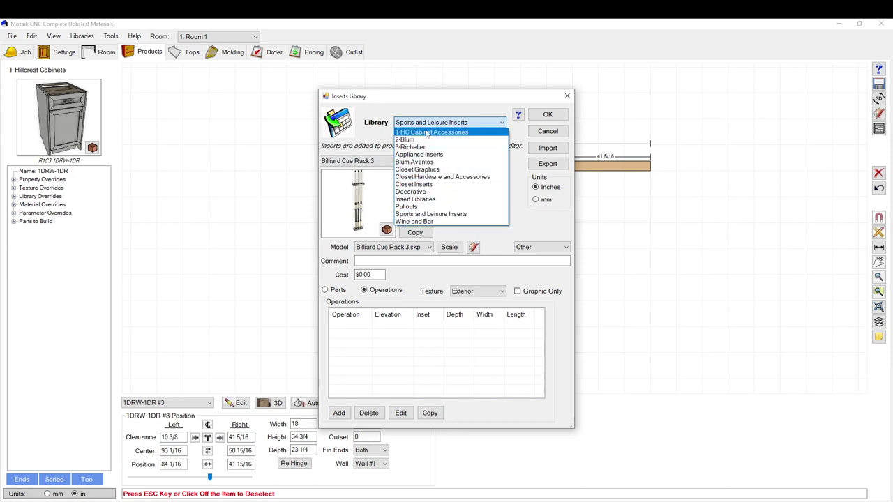
left_click(426, 132)
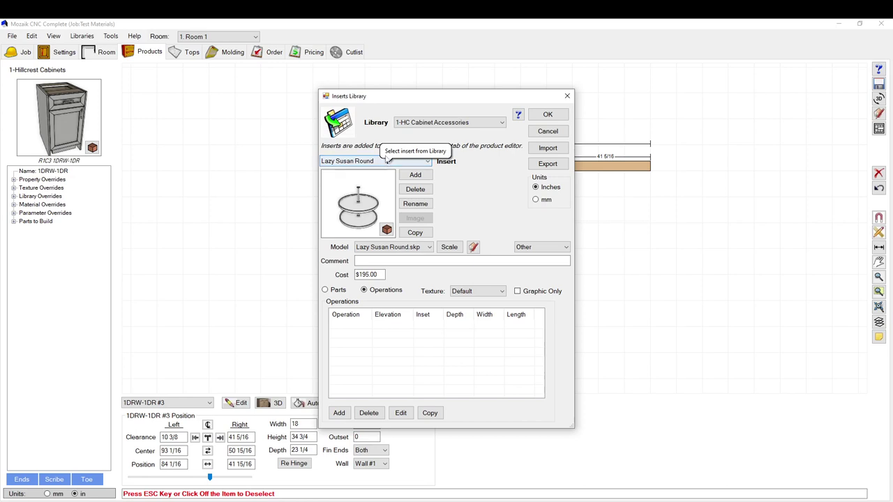
left_click(384, 161)
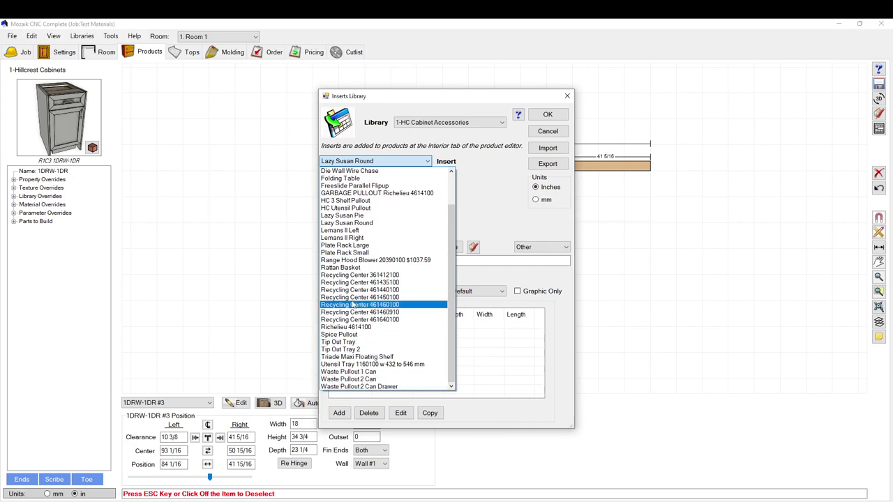
left_click(366, 268)
left_click(373, 162)
left_click(368, 303)
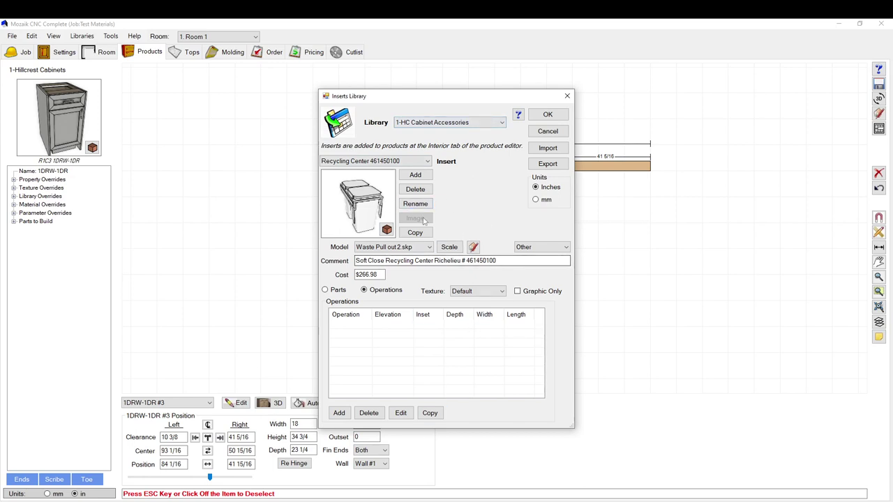
View the Recycling Center 361412100 and Lazy Susan Pie inserts, and close the Inserts Library without saving.
left_click(348, 160)
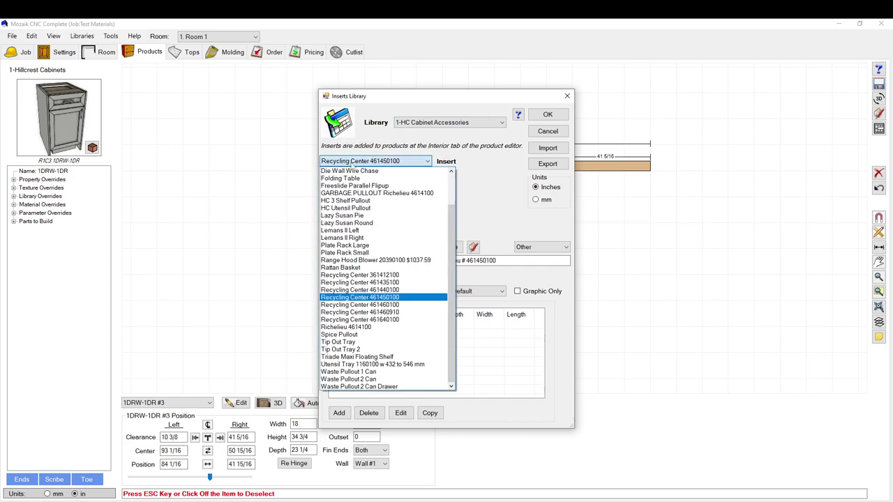
left_click(355, 276)
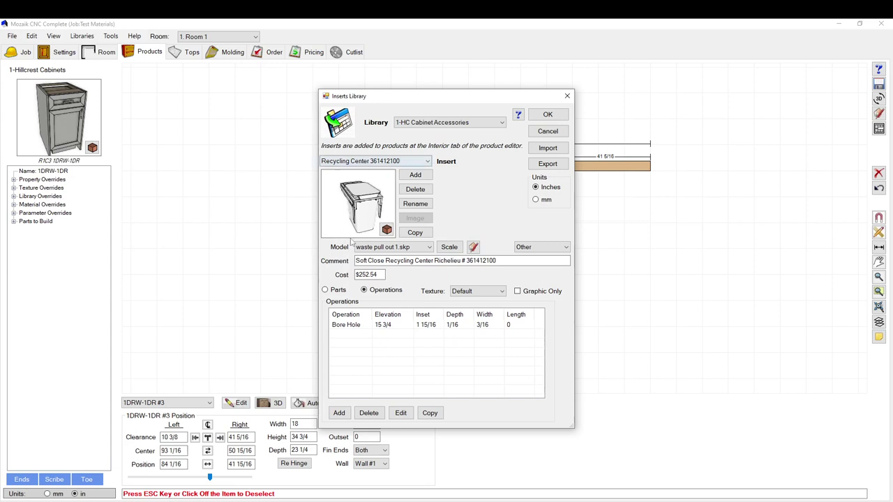
key("Tab")
left_click(403, 161)
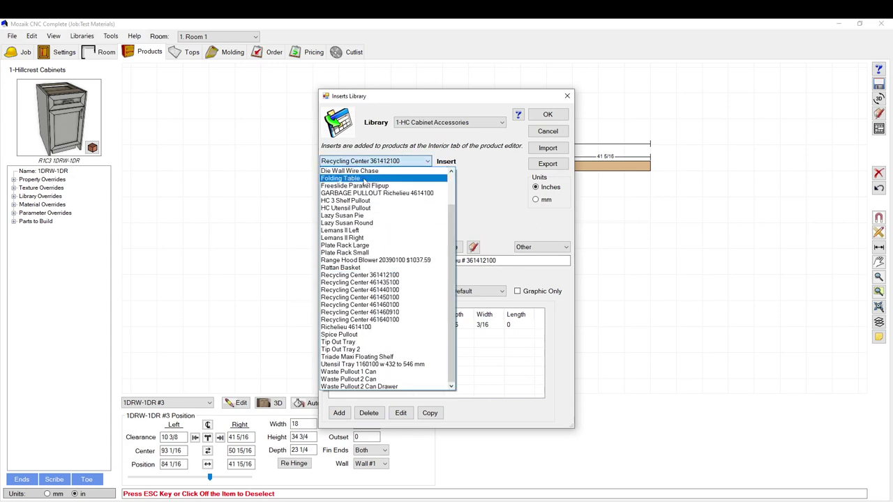
left_click(359, 216)
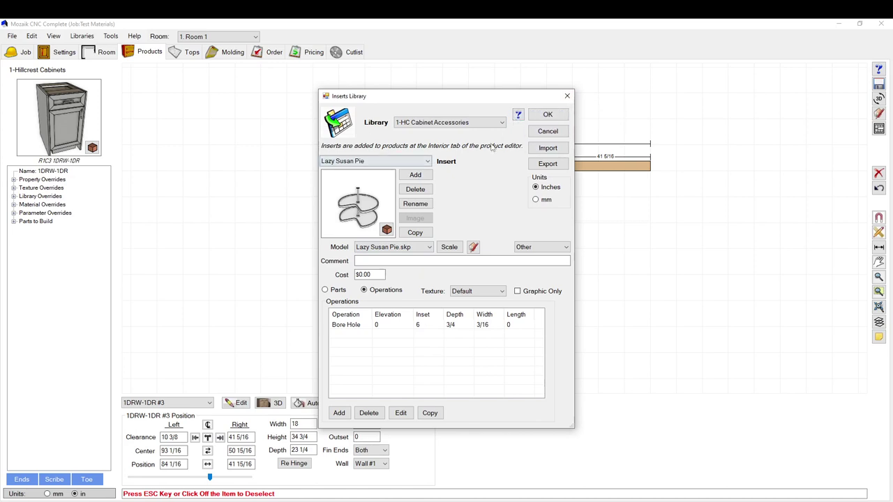
left_click(548, 131)
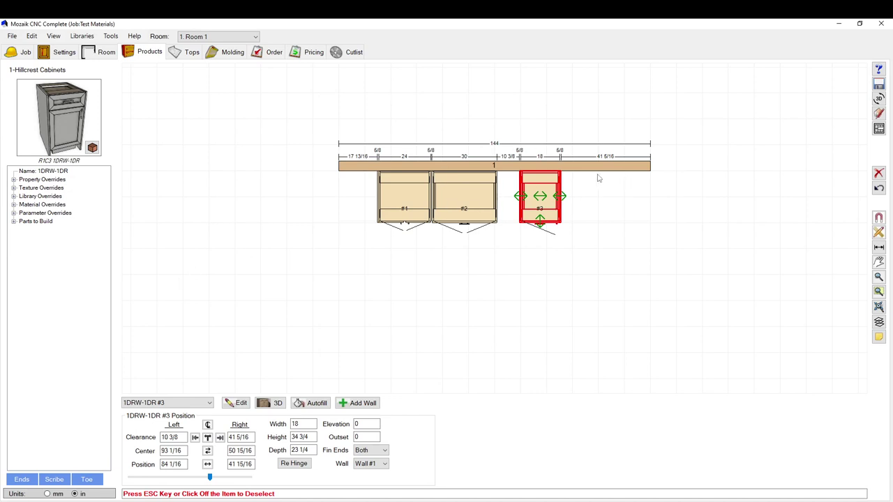
Try to place a BC 36-36 corner cabinet at the free end of wall 1, beyond cabinet #3.
left_click(646, 173)
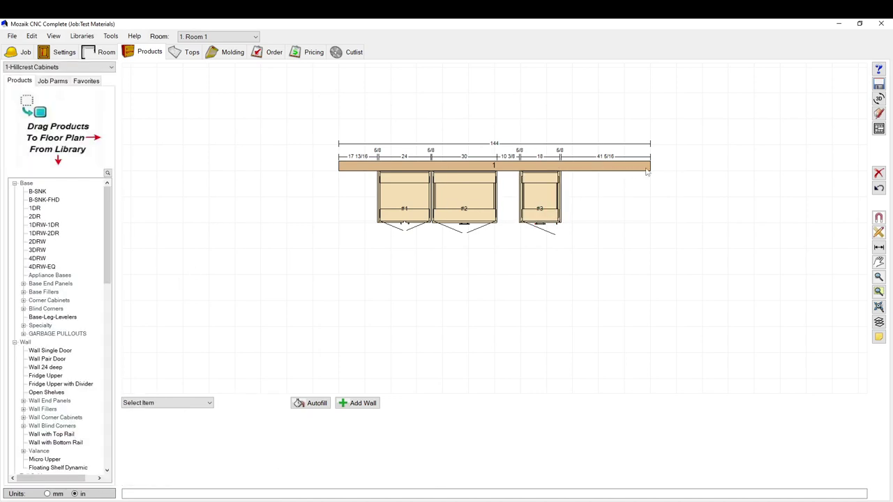
scroll(31, 286, "down", 1)
left_click(23, 274)
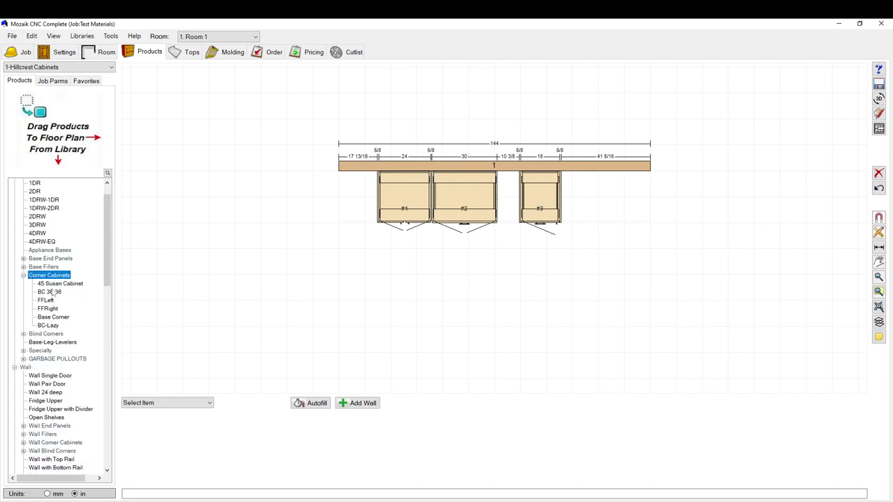
left_click_drag(49, 291, 658, 185)
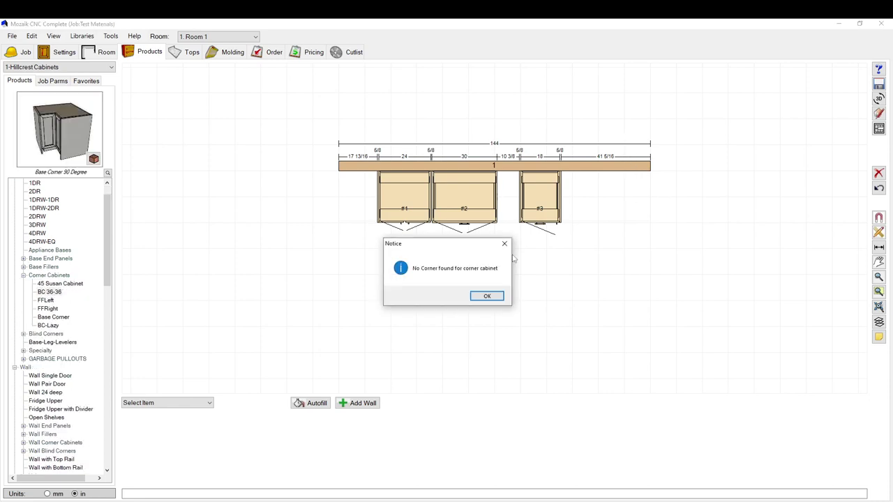
left_click(486, 295)
Replace the single-wall room with the typical three-wall U-shaped quick room layout.
left_click(105, 52)
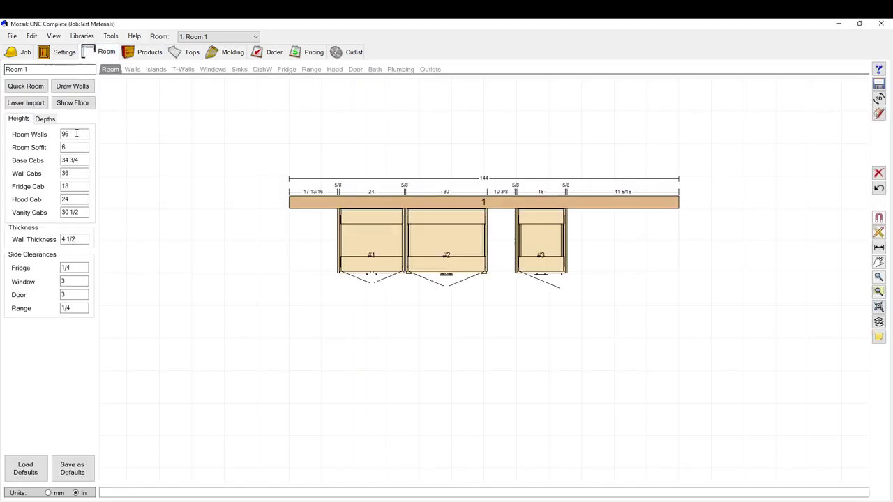
left_click(26, 86)
left_click(42, 159)
left_click(447, 291)
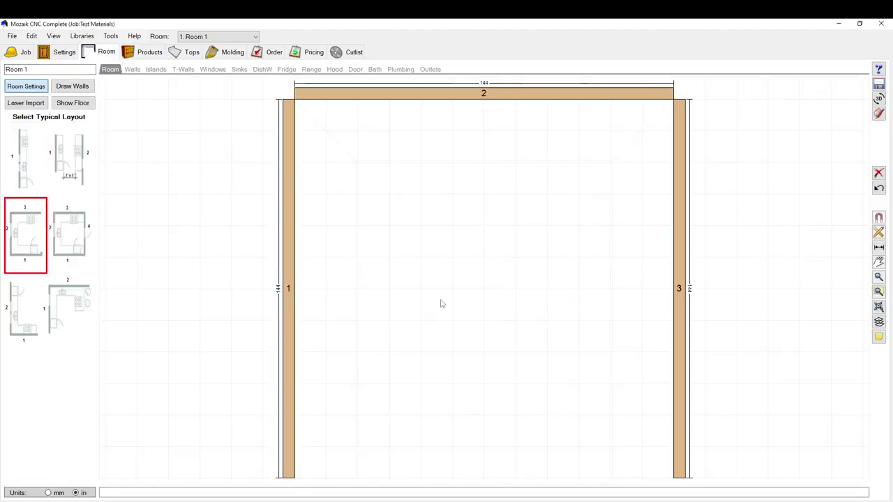
Place a BC 36-36 corner cabinet in the corner where walls 2 and 3 meet.
left_click(142, 53)
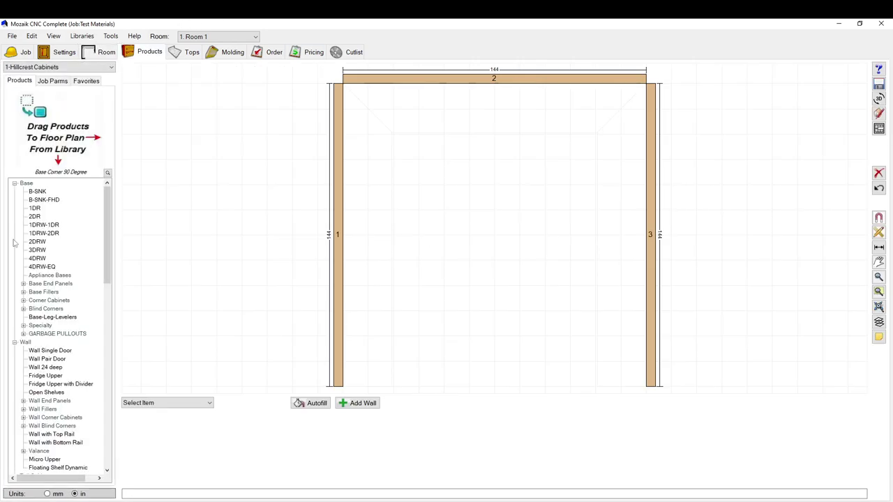
left_click(23, 300)
left_click_drag(49, 317, 645, 168)
scroll(553, 200, "up", 1)
scroll(638, 94, "up", 3)
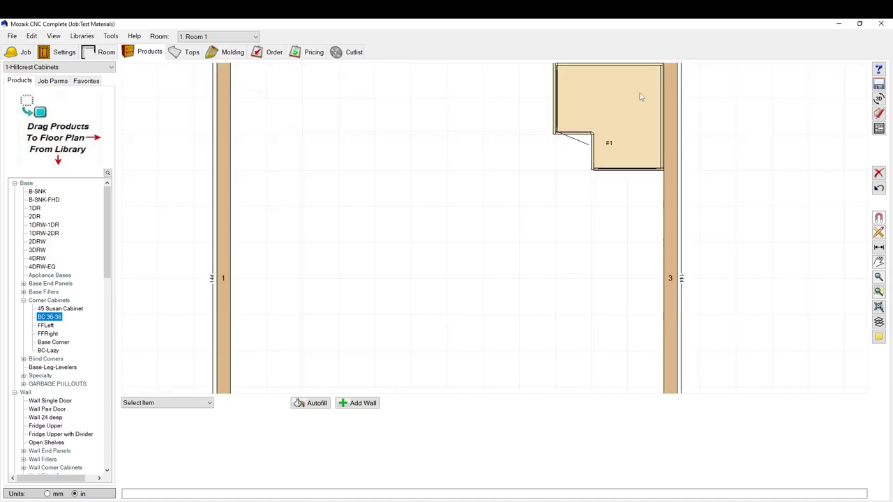
Open the interior of corner cabinet #1 for editing and delete its adjustable shelf.
double_click(614, 112)
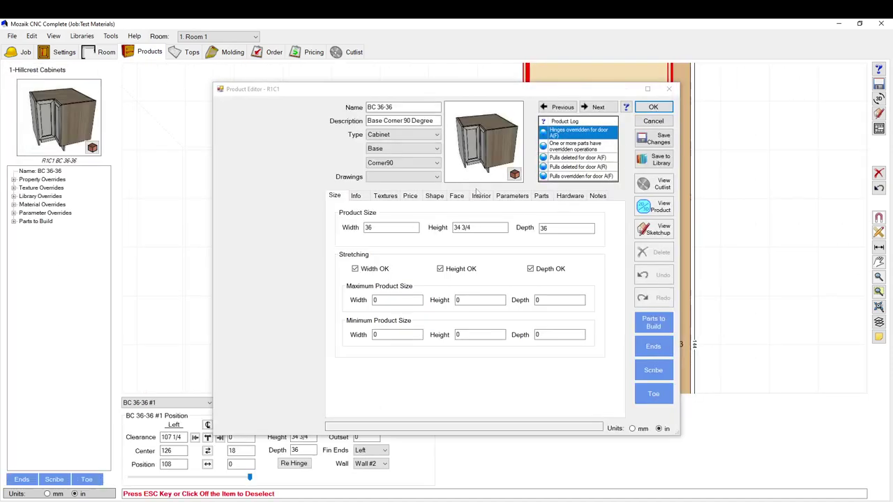
left_click(478, 195)
left_click(454, 299)
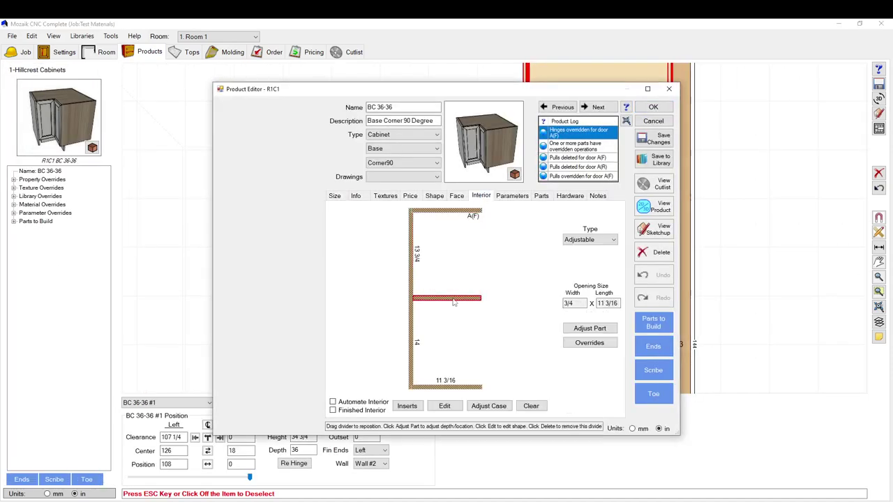
key("Delete")
left_click(460, 338)
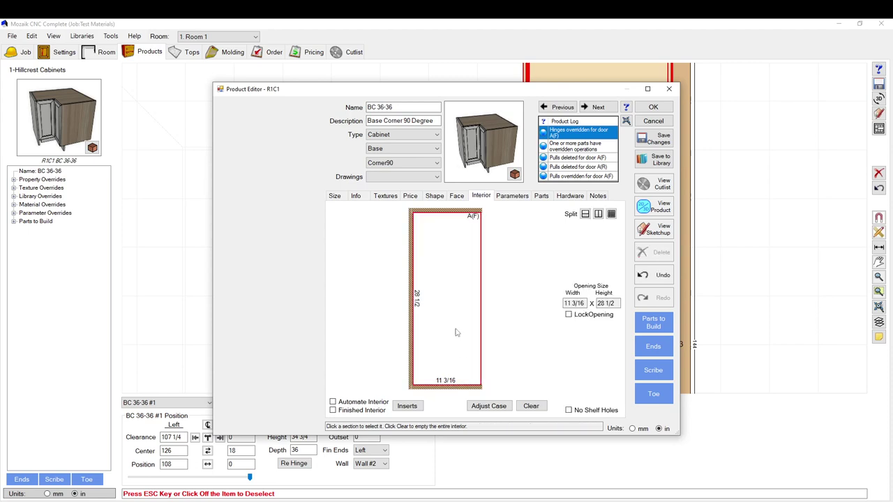
Place the Lazy Susan Pie insert from 1-HC Cabinet Accessories in the full-height opening despite its size, and inspect the cabinet preview.
left_click(407, 405)
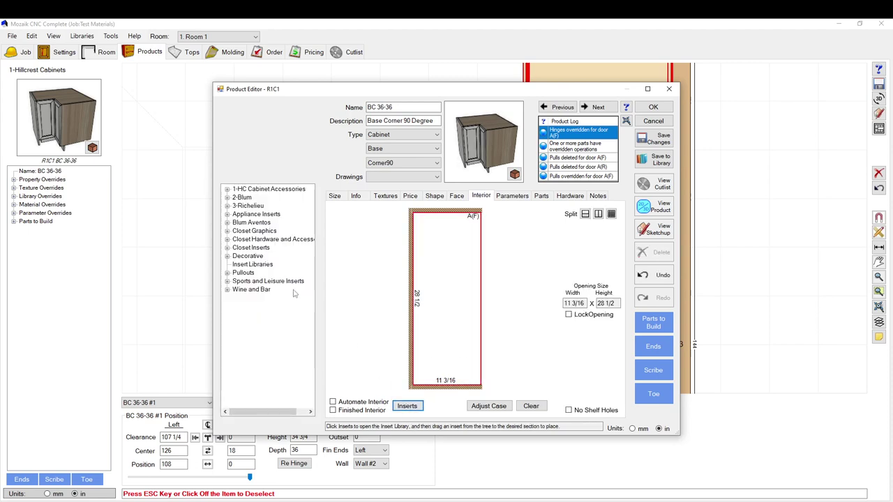
left_click(226, 189)
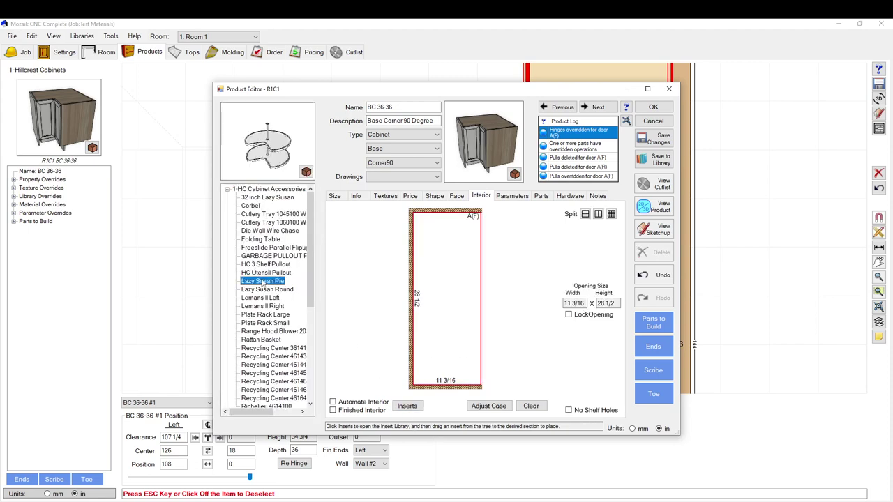
left_click_drag(529, 301, 464, 313)
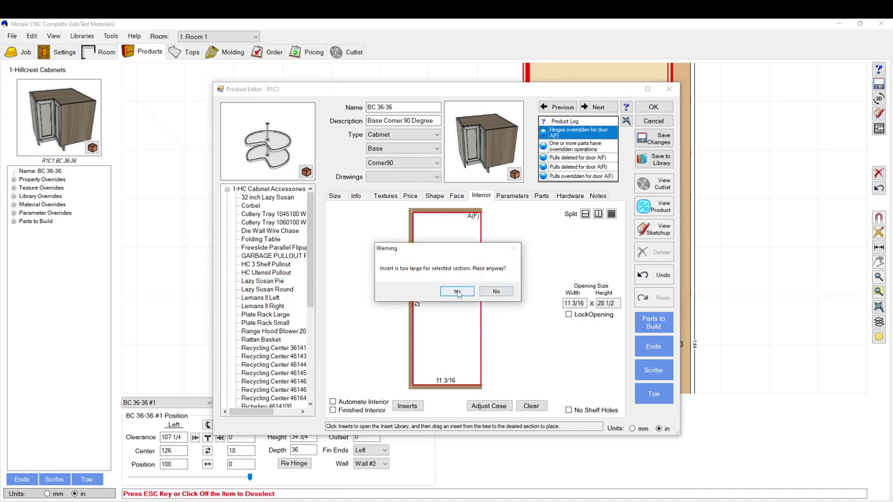
left_click(458, 291)
left_click_drag(490, 136, 548, 131)
scroll(466, 137, "up", 5)
scroll(474, 136, "down", 5)
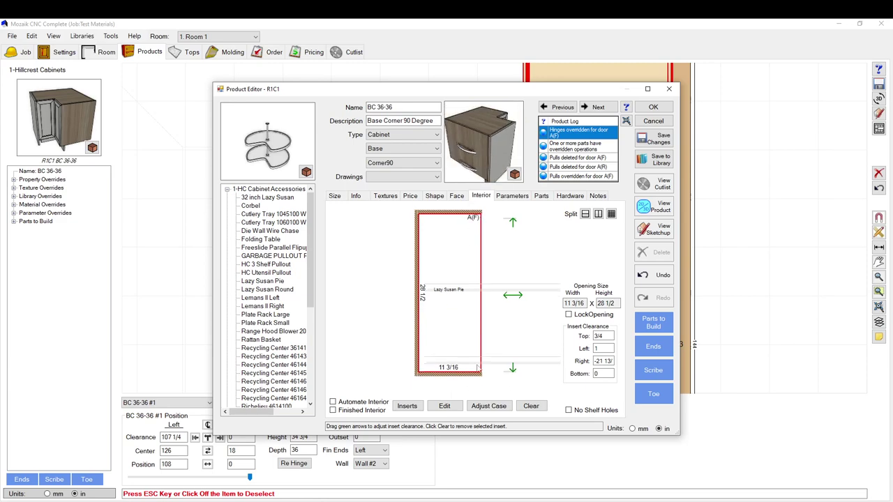
Try a model inset of 3 inches on the placed Lazy Susan Pie insert only, and cancel out of the product editor.
left_click(444, 405)
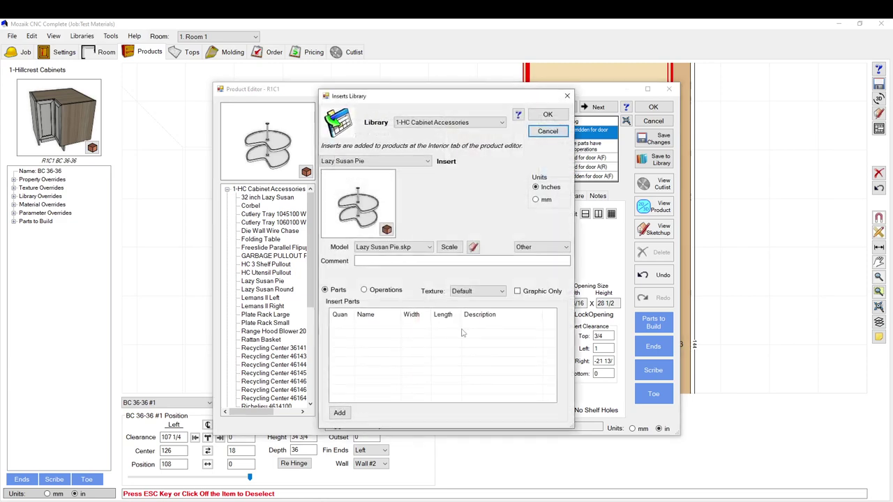
left_click(446, 246)
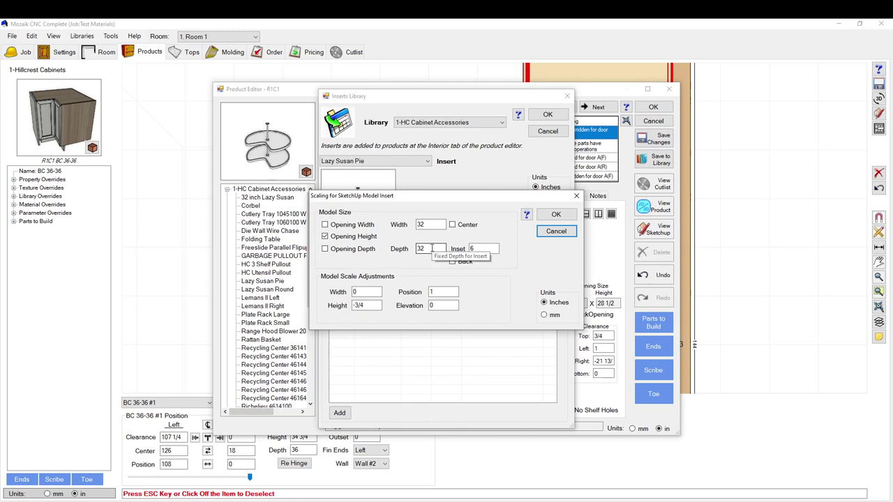
double_click(483, 249)
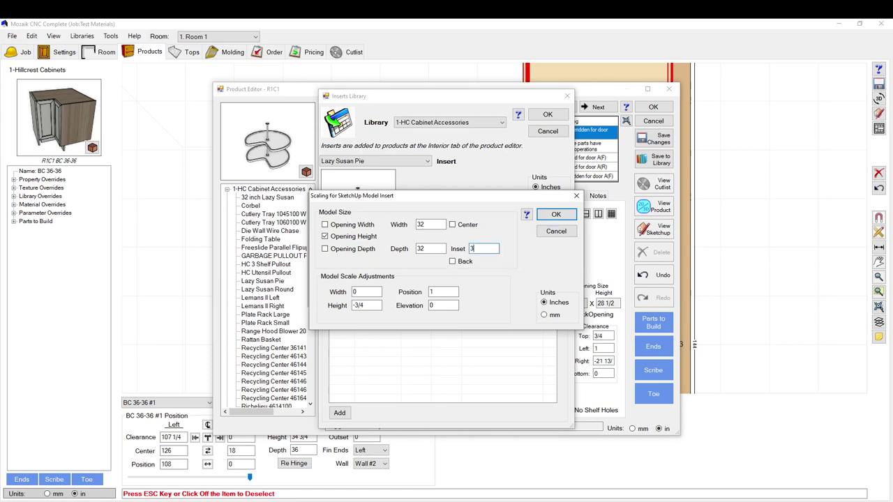
left_click(556, 214)
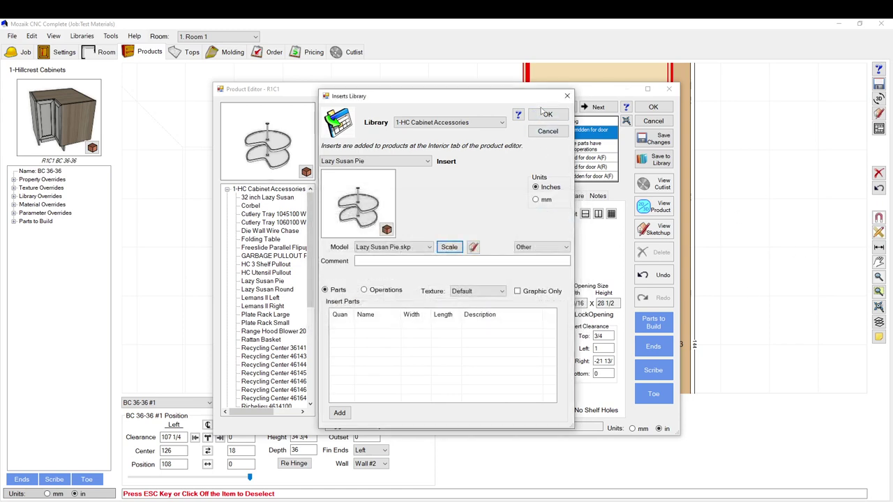
left_click(546, 115)
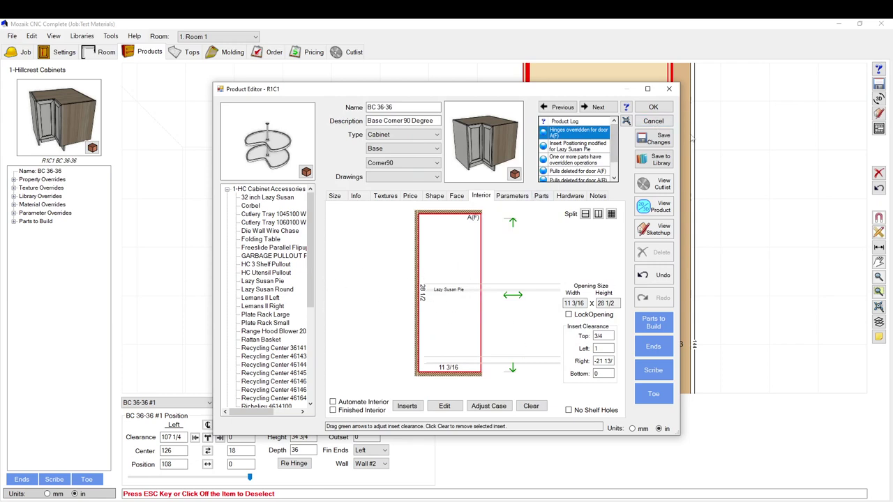
left_click(652, 121)
left_click(432, 292)
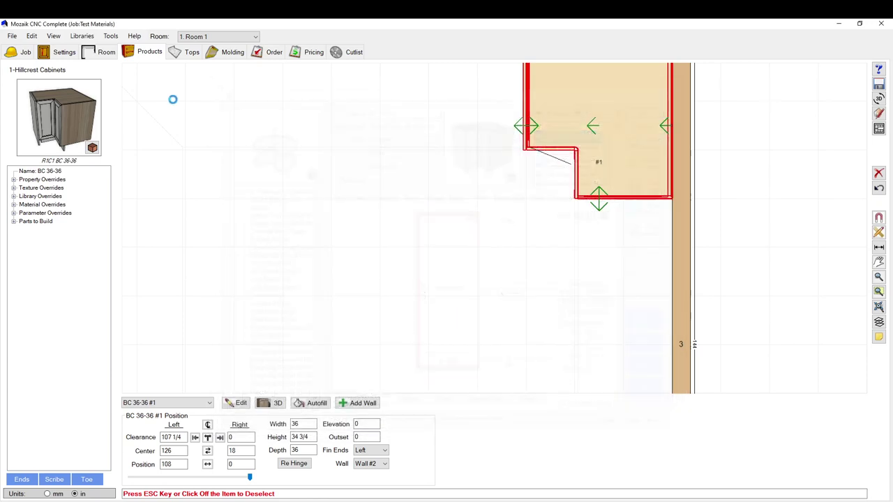
Set the model scaling inset of Lazy Susan Pie to 3 inches in the Inserts Library and save the library.
left_click(81, 36)
left_click(98, 131)
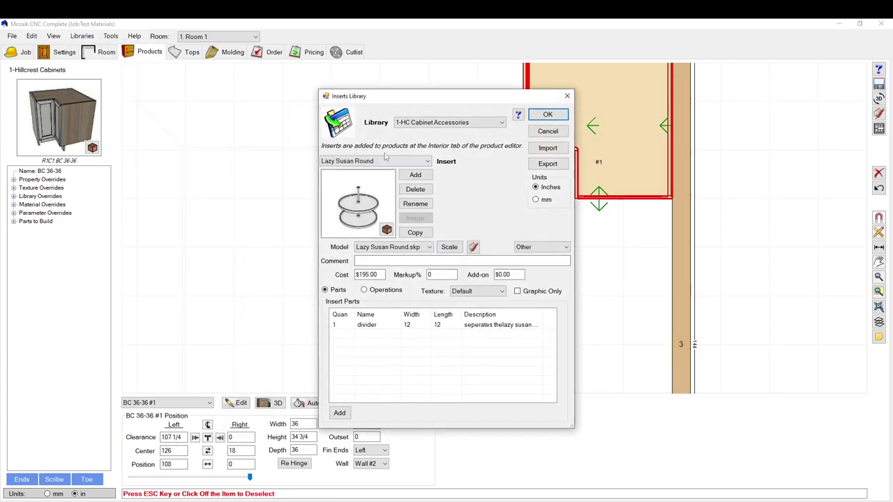
left_click(384, 159)
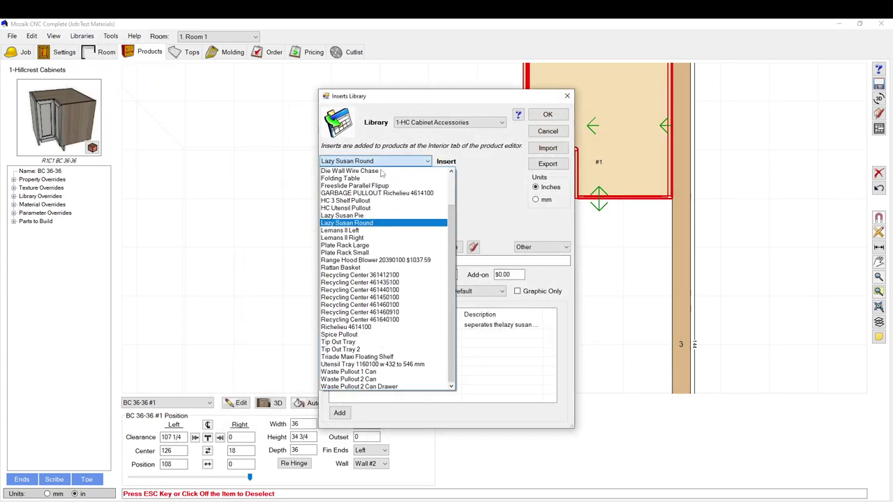
left_click(361, 216)
left_click(451, 246)
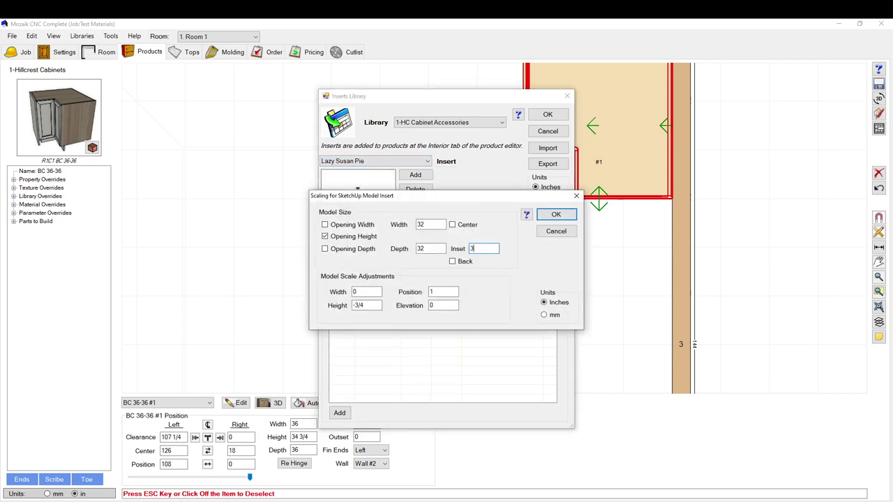
left_click(556, 214)
left_click(548, 114)
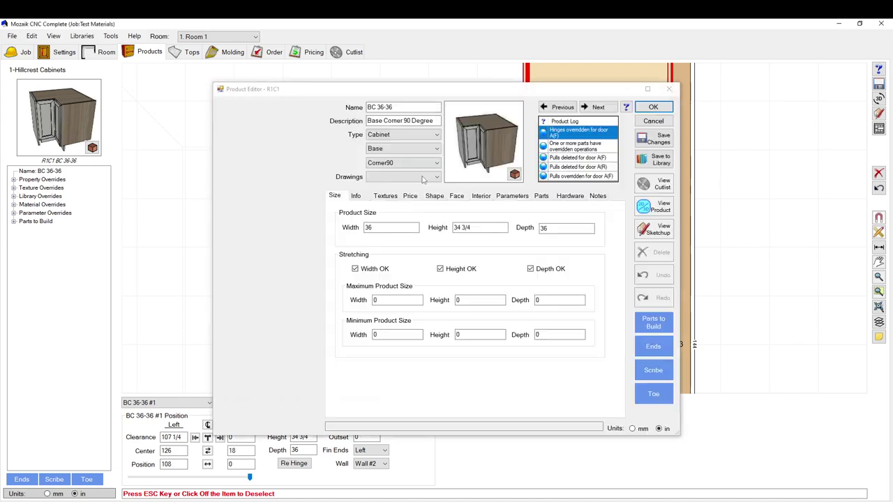
Delete the adjustable shelf from the BC 36-36 cabinet's interior and select the resulting full-height opening.
left_click(450, 308)
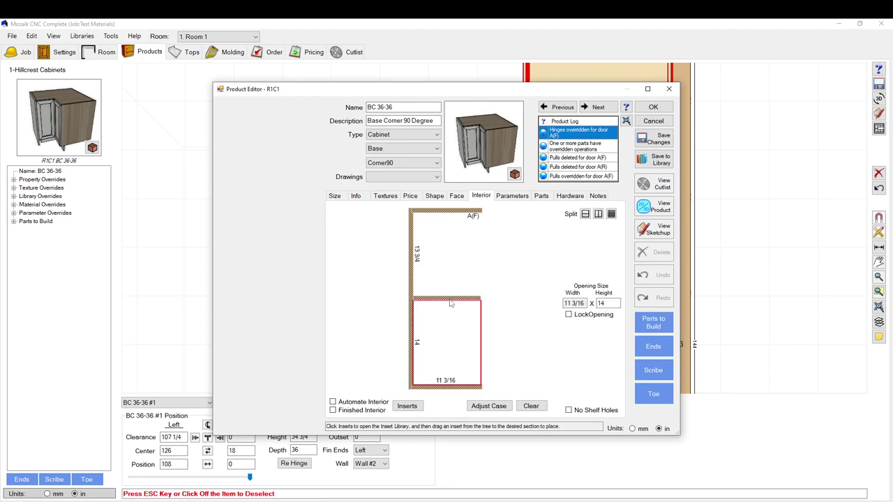
left_click(450, 298)
key("Delete")
left_click(445, 312)
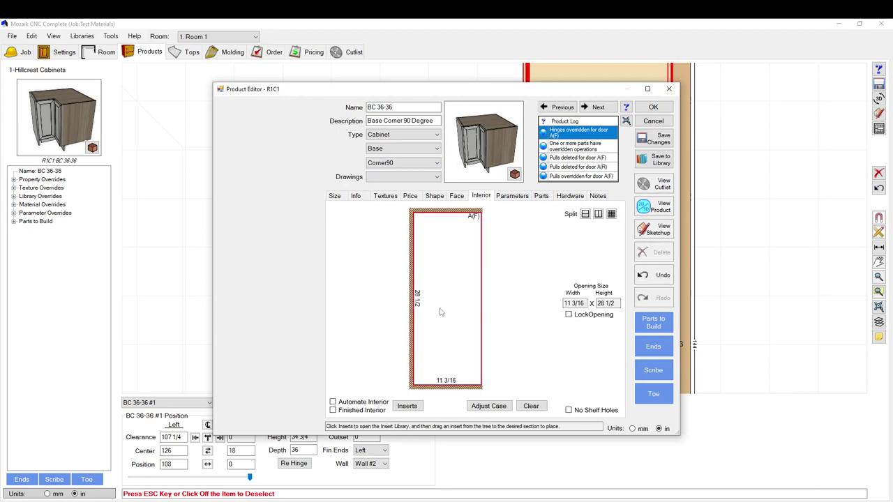
Place the Lazy Susan Pie insert from 1-HC Cabinet Accessories in the selected opening, accepting the oversized placement.
left_click(407, 405)
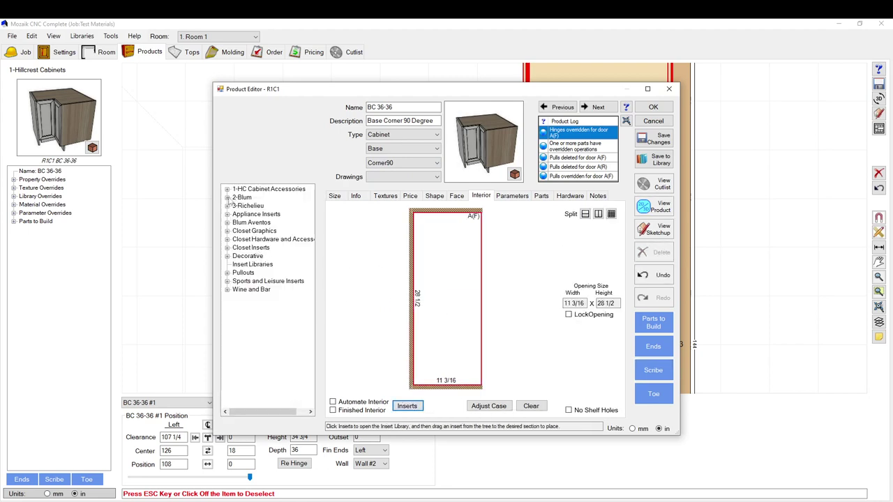
left_click(227, 189)
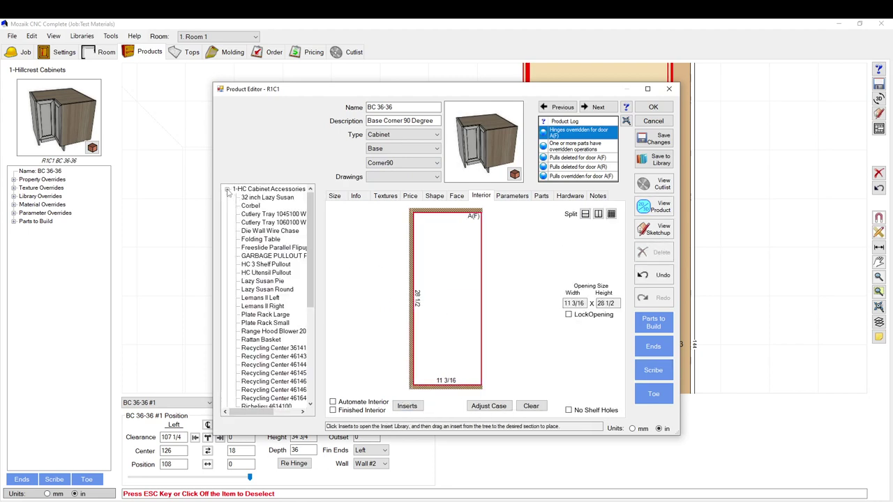
left_click(258, 281)
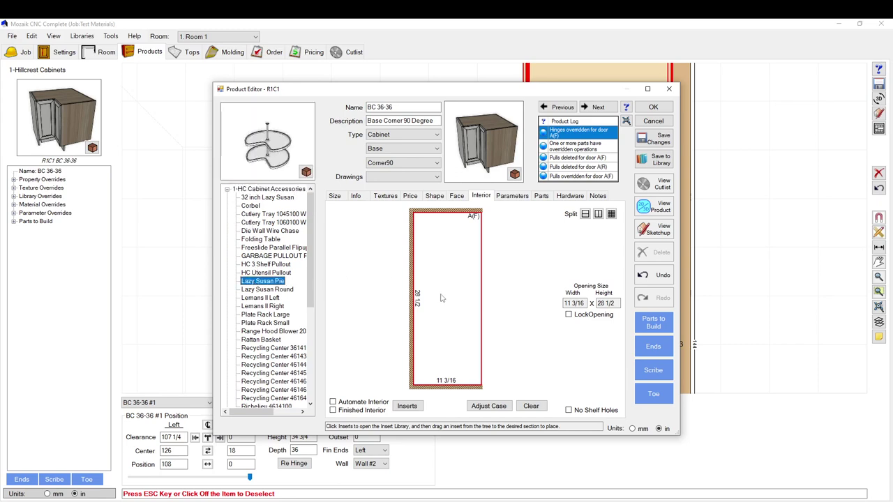
left_click_drag(261, 281, 450, 291)
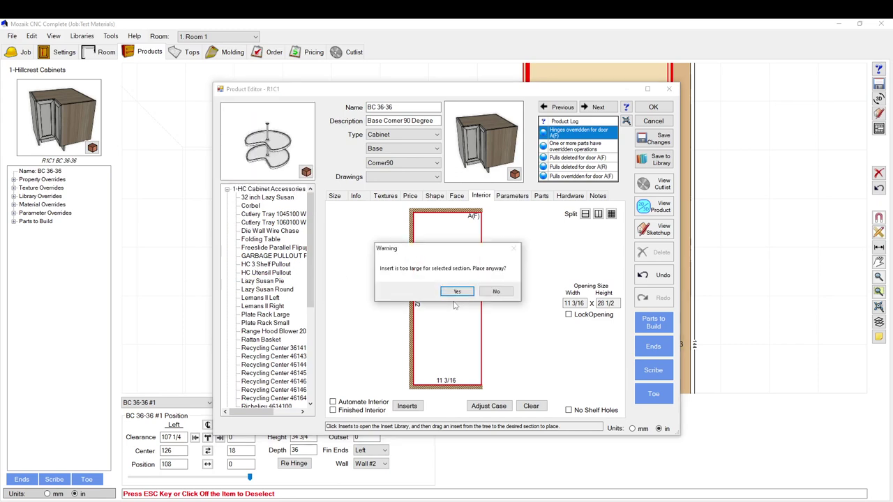
left_click(456, 291)
Examine the lazy susan's fit against the cabinet back in the product's top view, and close the viewer and product editor.
mouse_move(517, 159)
left_mouse_down()
mouse_move(446, 140)
mouse_move(396, 147)
mouse_move(525, 149)
left_mouse_up()
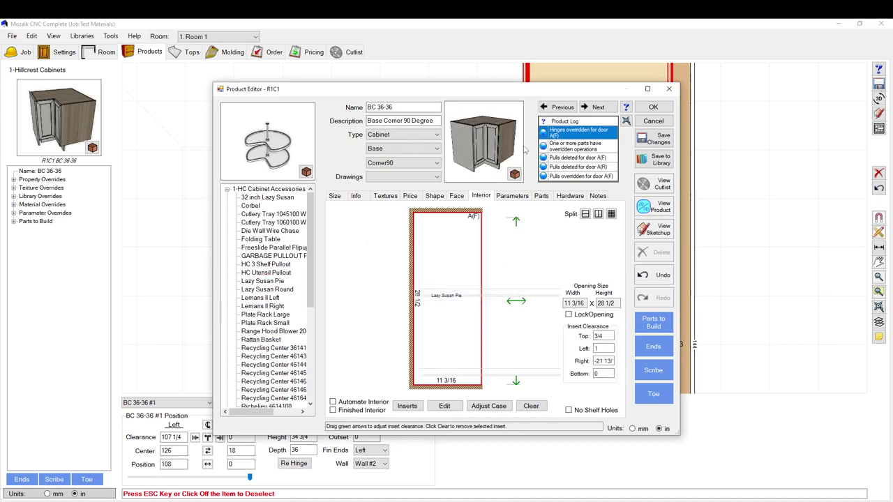
left_click(653, 206)
scroll(380, 157, "up", 5)
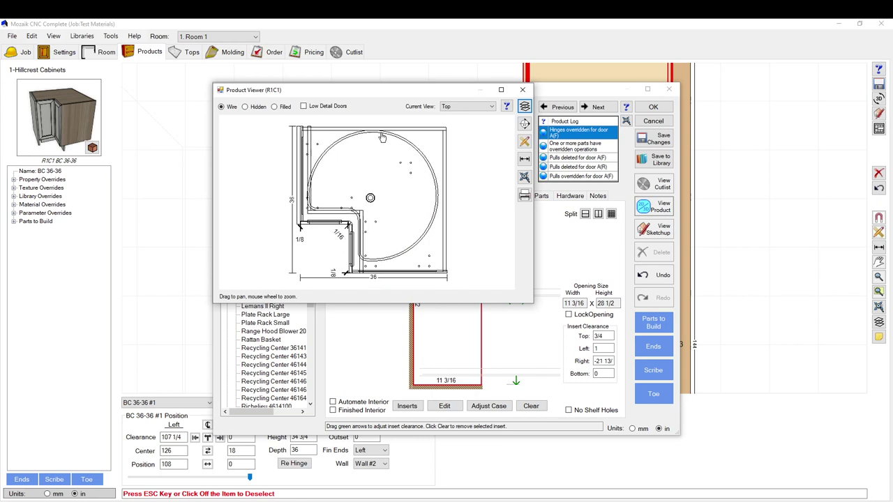
scroll(365, 136, "down", 2)
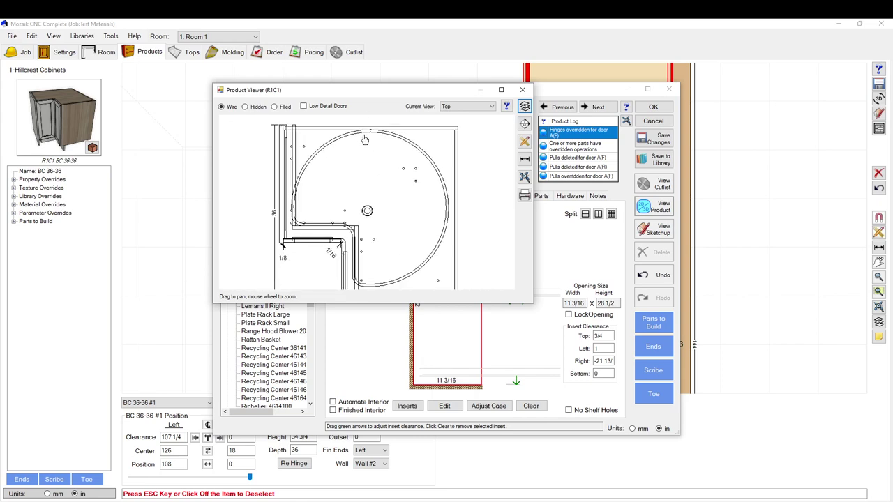
scroll(366, 137, "up", 6)
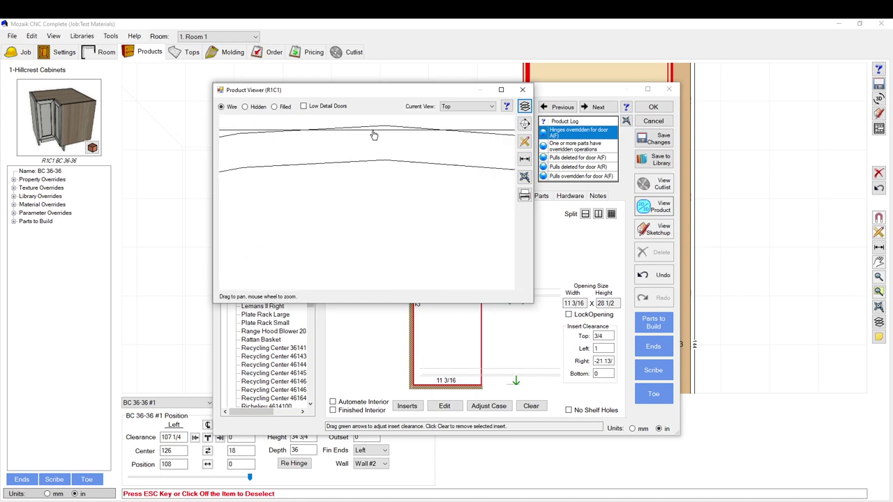
scroll(374, 135, "down", 7)
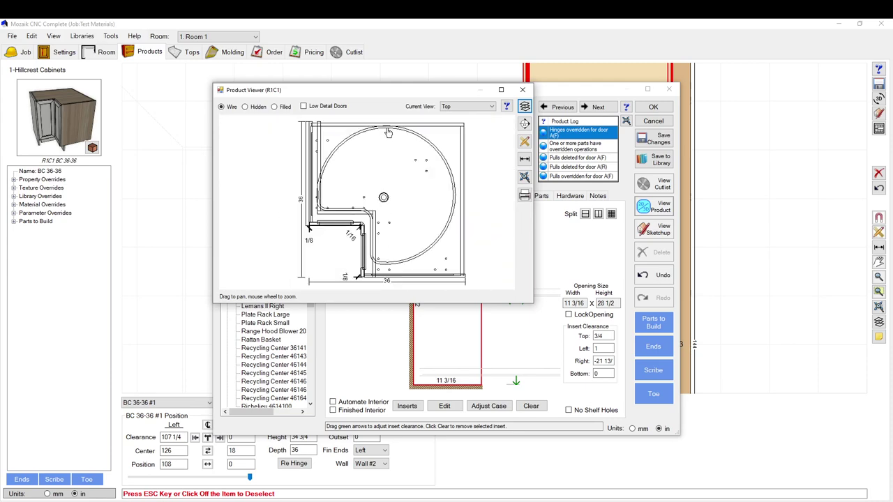
left_click(522, 89)
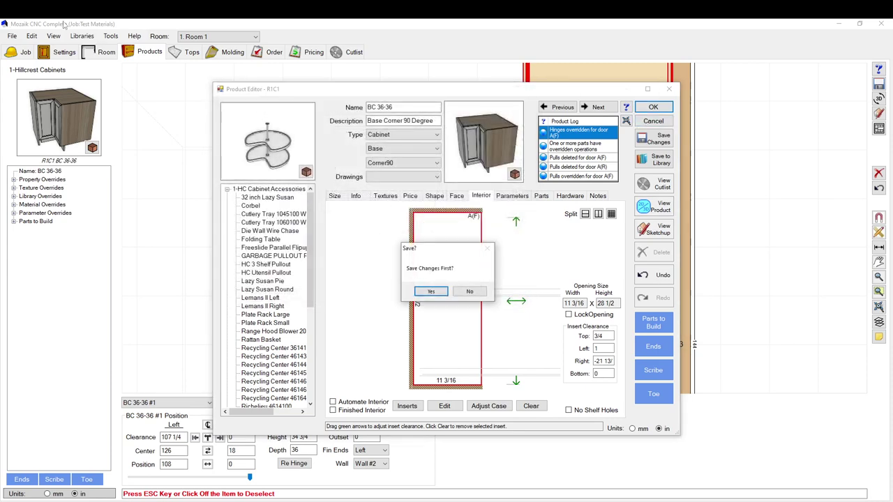
left_click(430, 291)
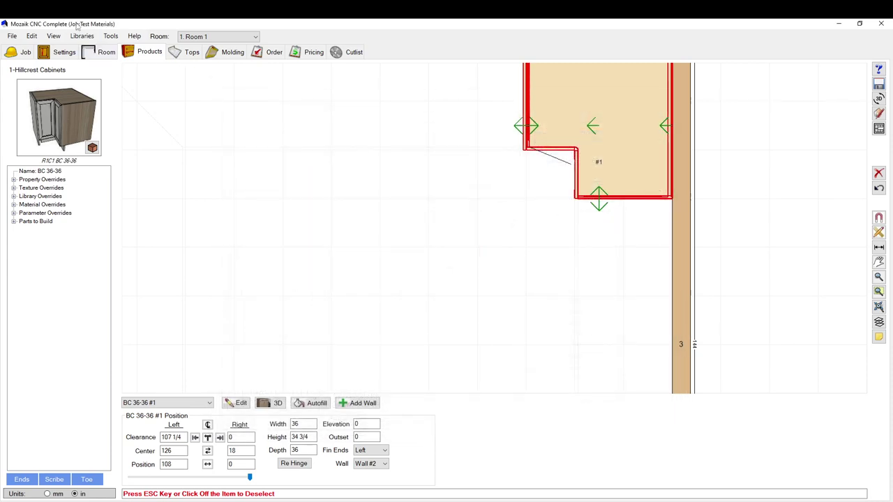
Set the model scaling inset of Lazy Susan Pie to 2.5 inches in the Inserts Library and save the library.
double_click(80, 27)
left_click(83, 38)
double_click(103, 25)
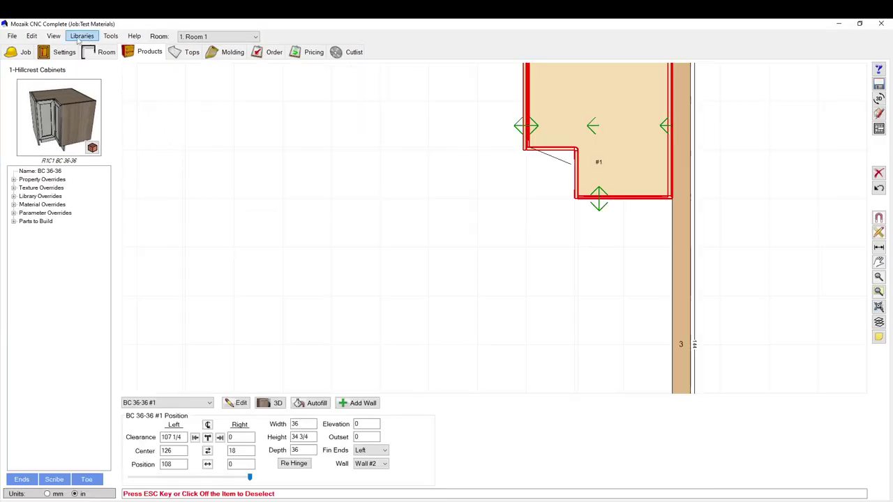
left_click(82, 37)
left_click(108, 125)
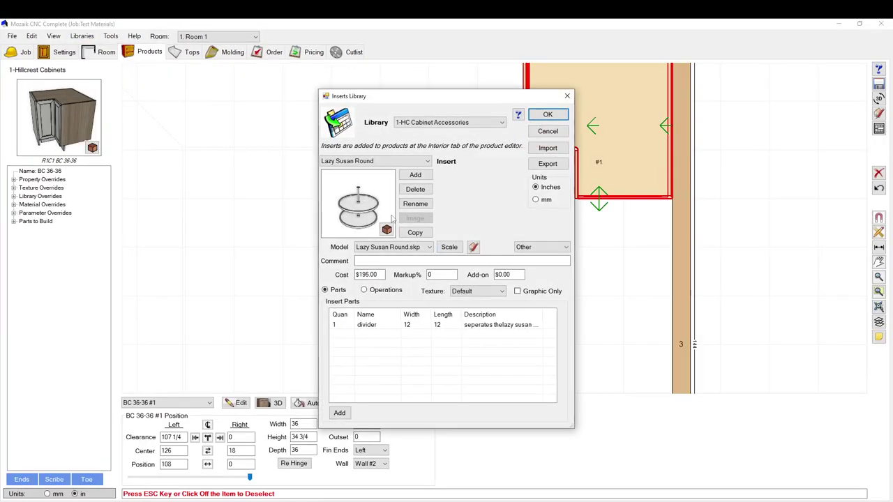
left_click(375, 161)
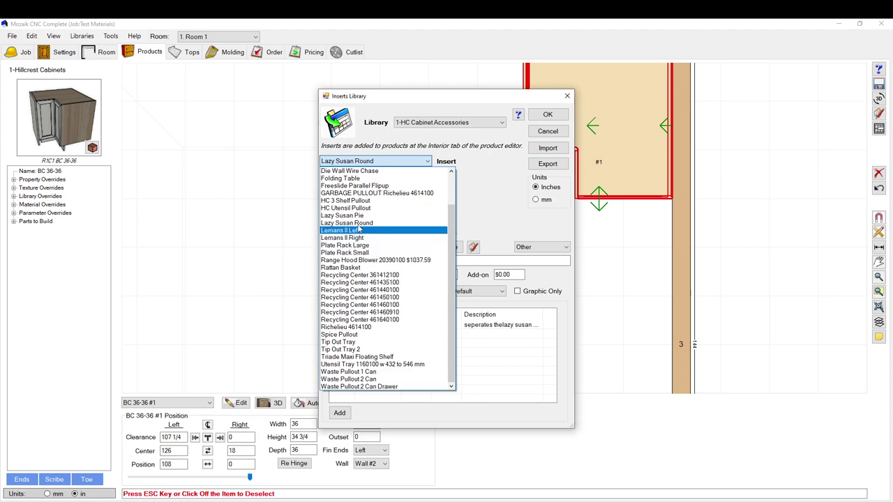
left_click(357, 219)
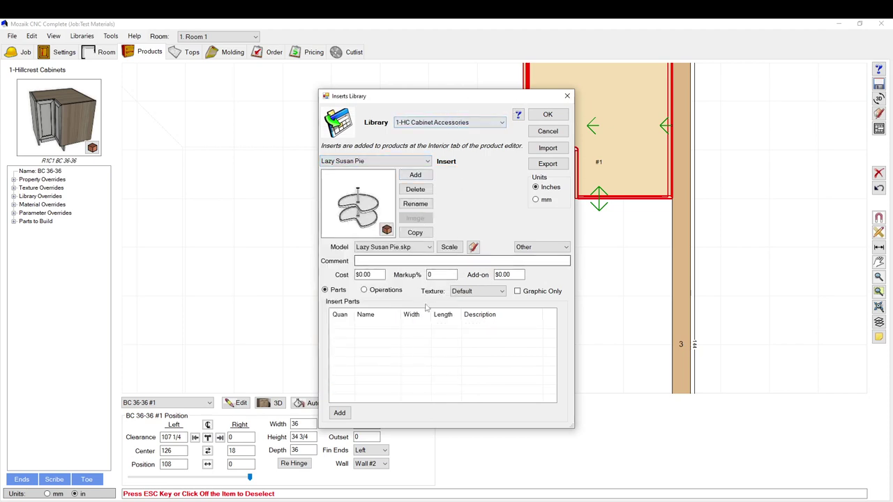
left_click(449, 247)
left_click(482, 249)
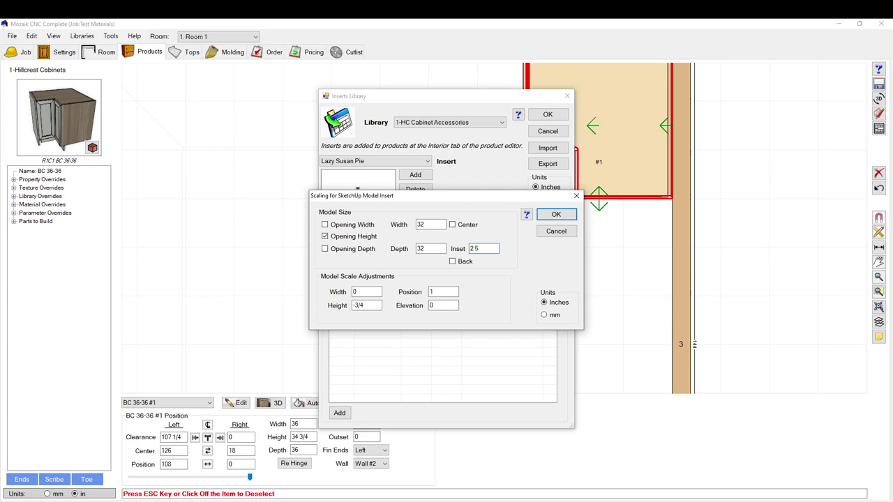
left_click(556, 214)
left_click(551, 115)
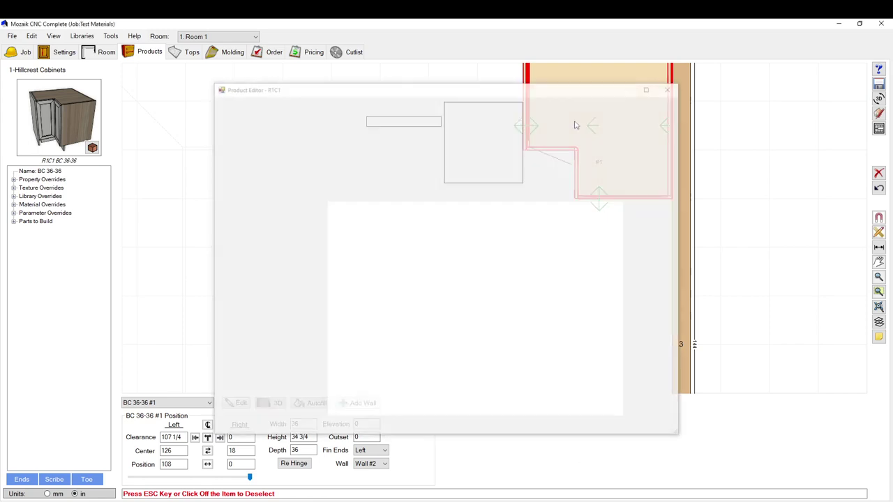
Remove the middle shelf from the BC 36-36 cabinet's interior in the product editor and select the full-height opening.
left_click(480, 195)
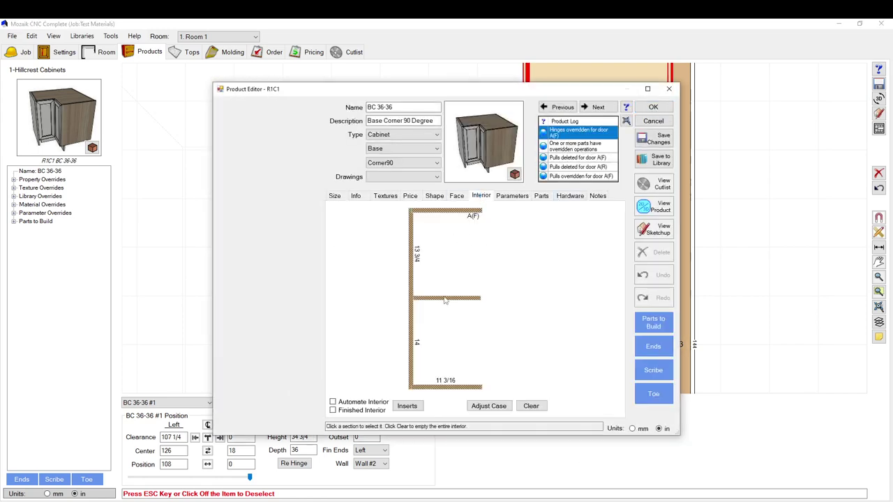
left_click(444, 299)
key("Delete")
left_click(450, 284)
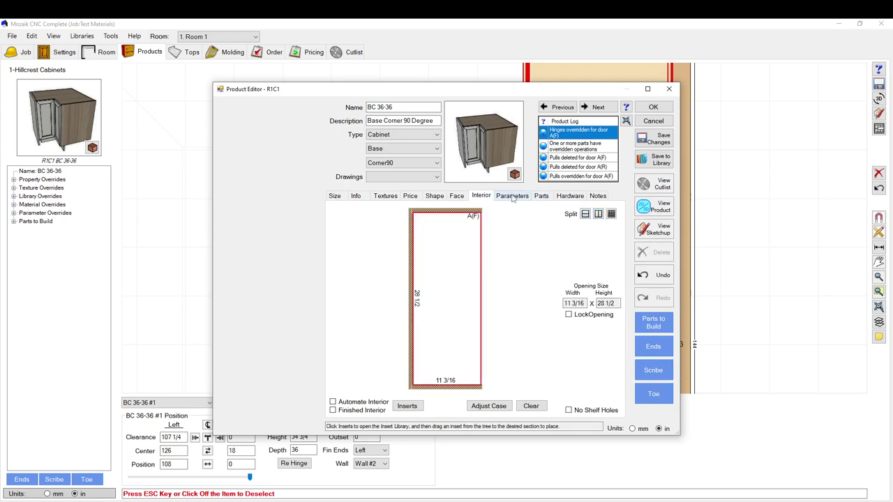
Place the Lazy Susan Pie insert from 1-HC Cabinet Accessories in the selected opening, accepting the oversized placement.
left_click(406, 405)
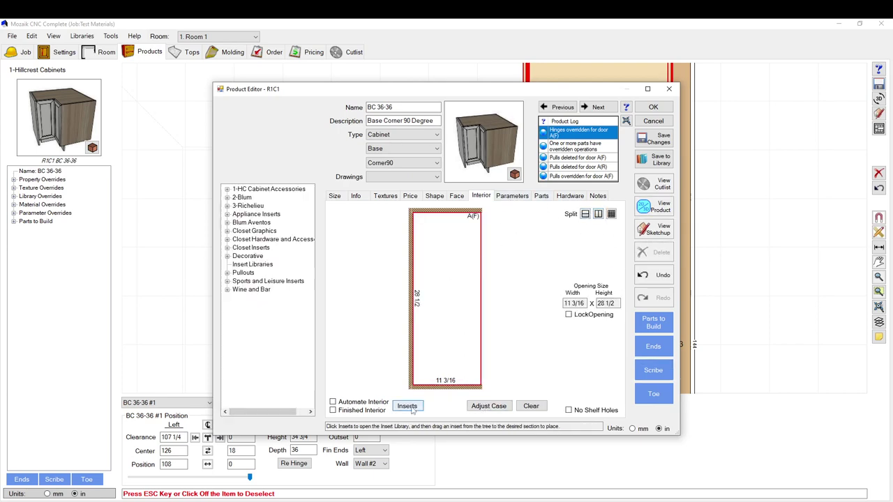
left_click(227, 189)
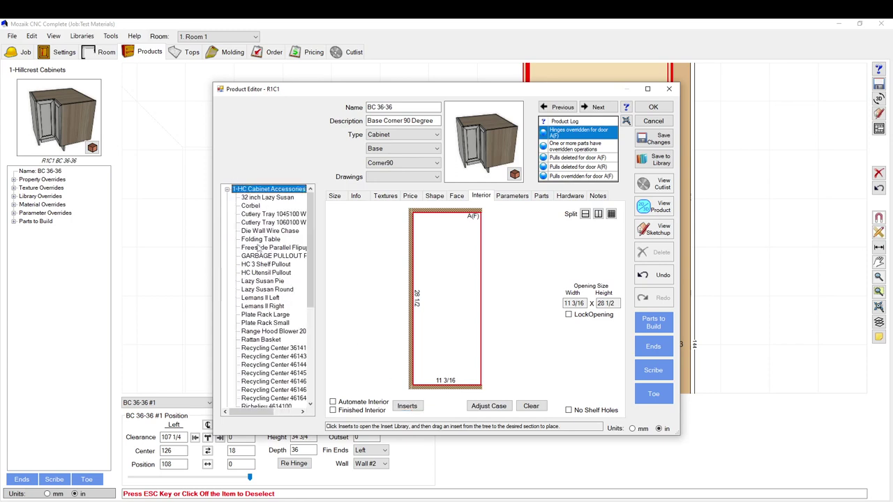
left_click_drag(254, 289, 434, 292)
left_click(465, 295)
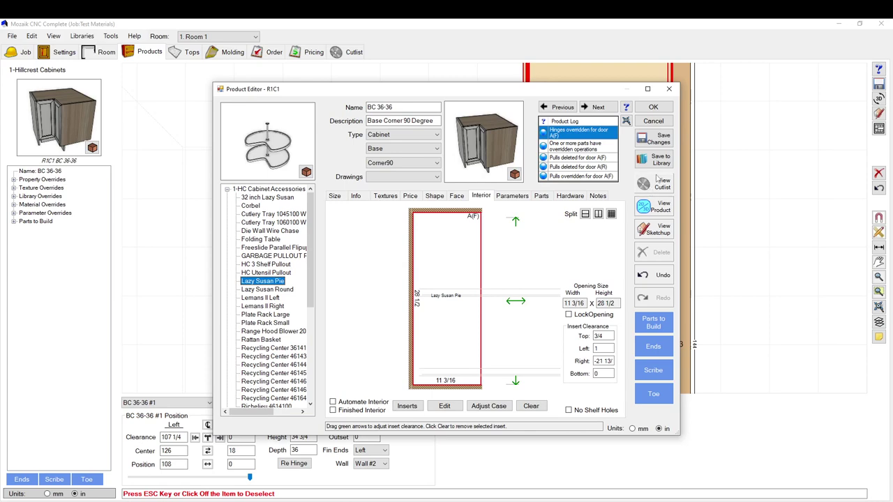
Examine the repositioned lazy susan's fit inside the corner cabinet in the product view, close the viewer and deselect the insert.
left_click(645, 206)
scroll(359, 211, "up", 2)
scroll(379, 130, "up", 2)
scroll(379, 130, "down", 3)
scroll(386, 203, "up", 2)
scroll(385, 203, "down", 3)
left_click(521, 90)
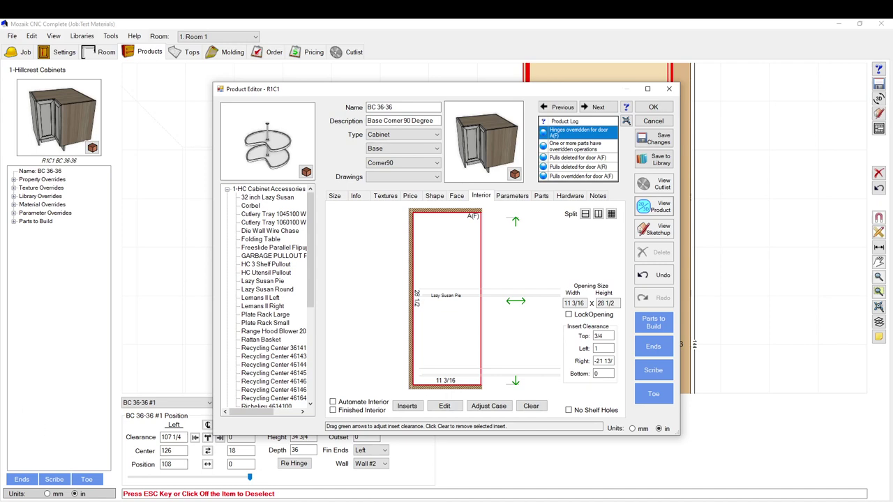
left_click(422, 305)
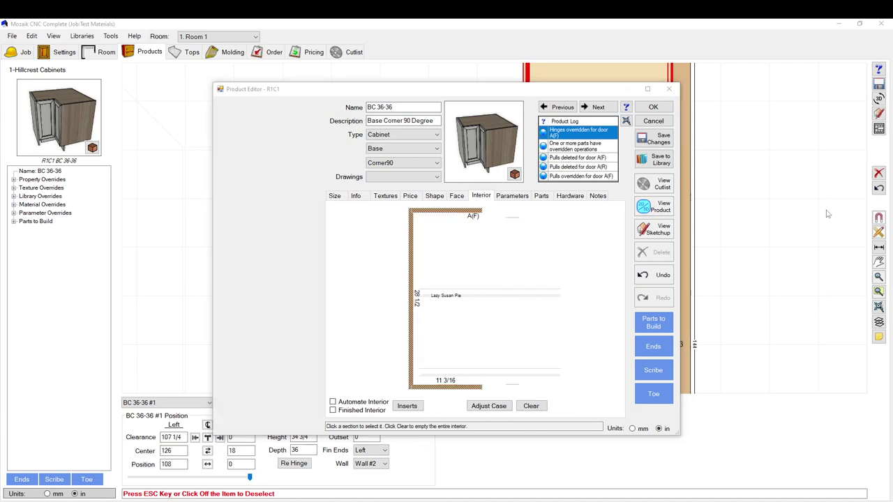